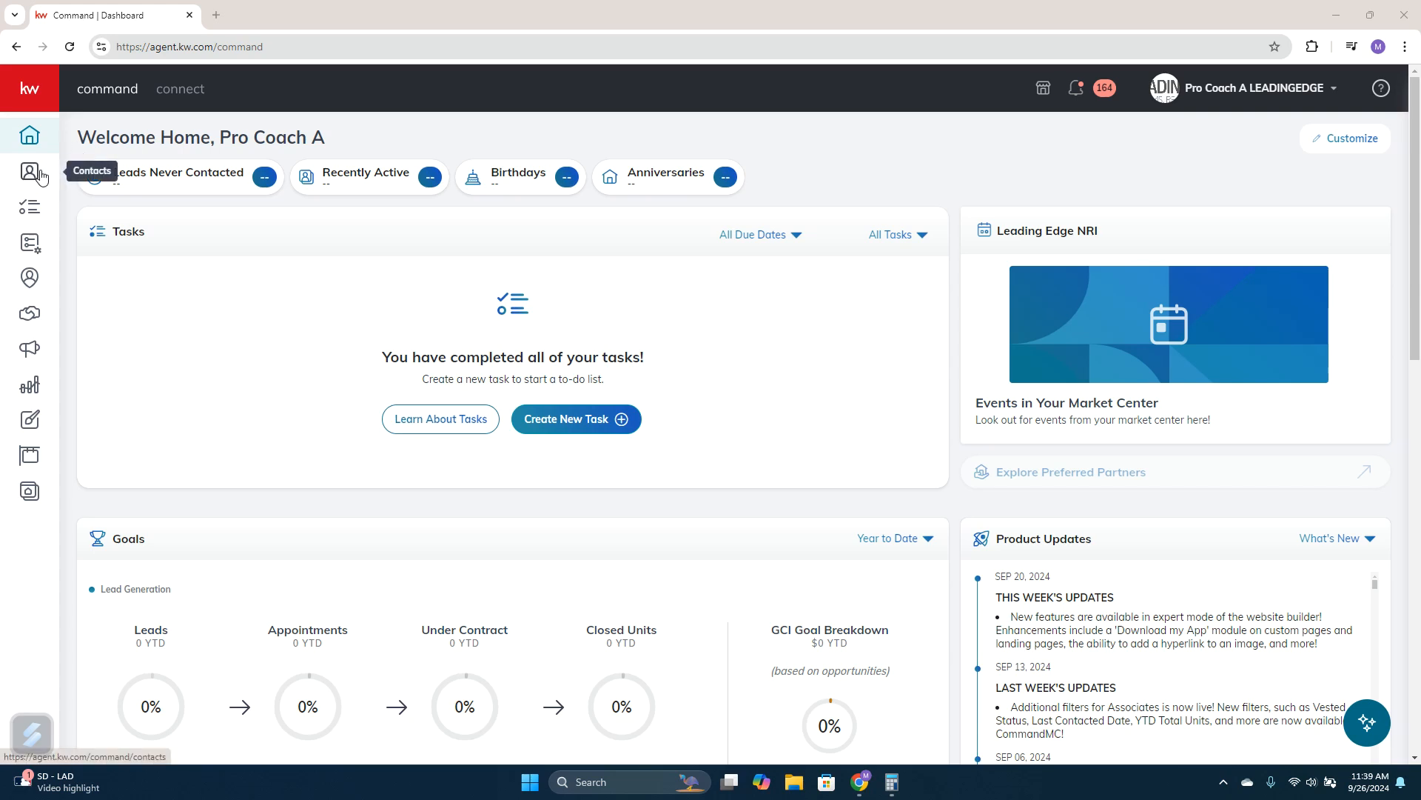
Open the Contacts page and collapse the navigation labels
{"action": "left_click", "coordinate": [35, 97]}
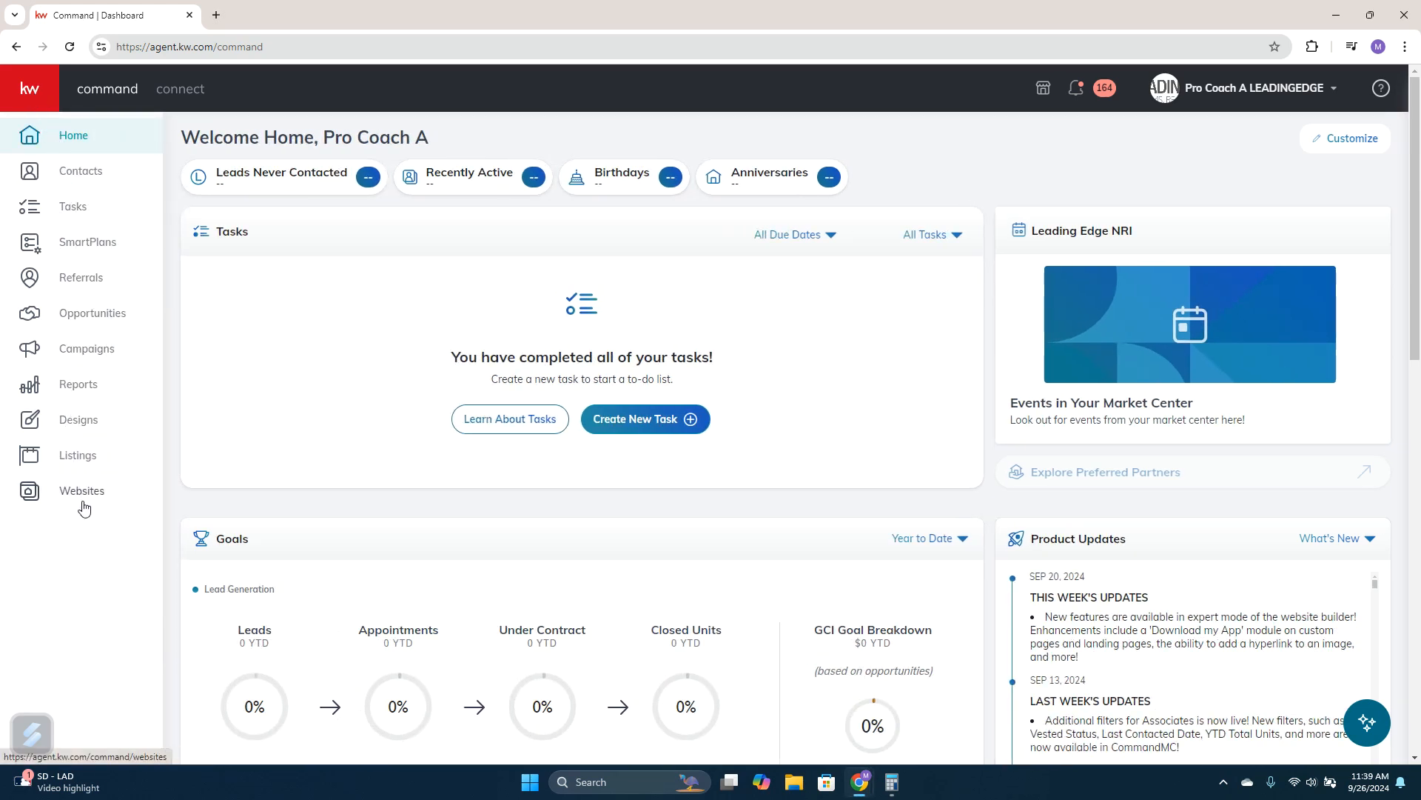
{"action": "left_click", "coordinate": [72, 177]}
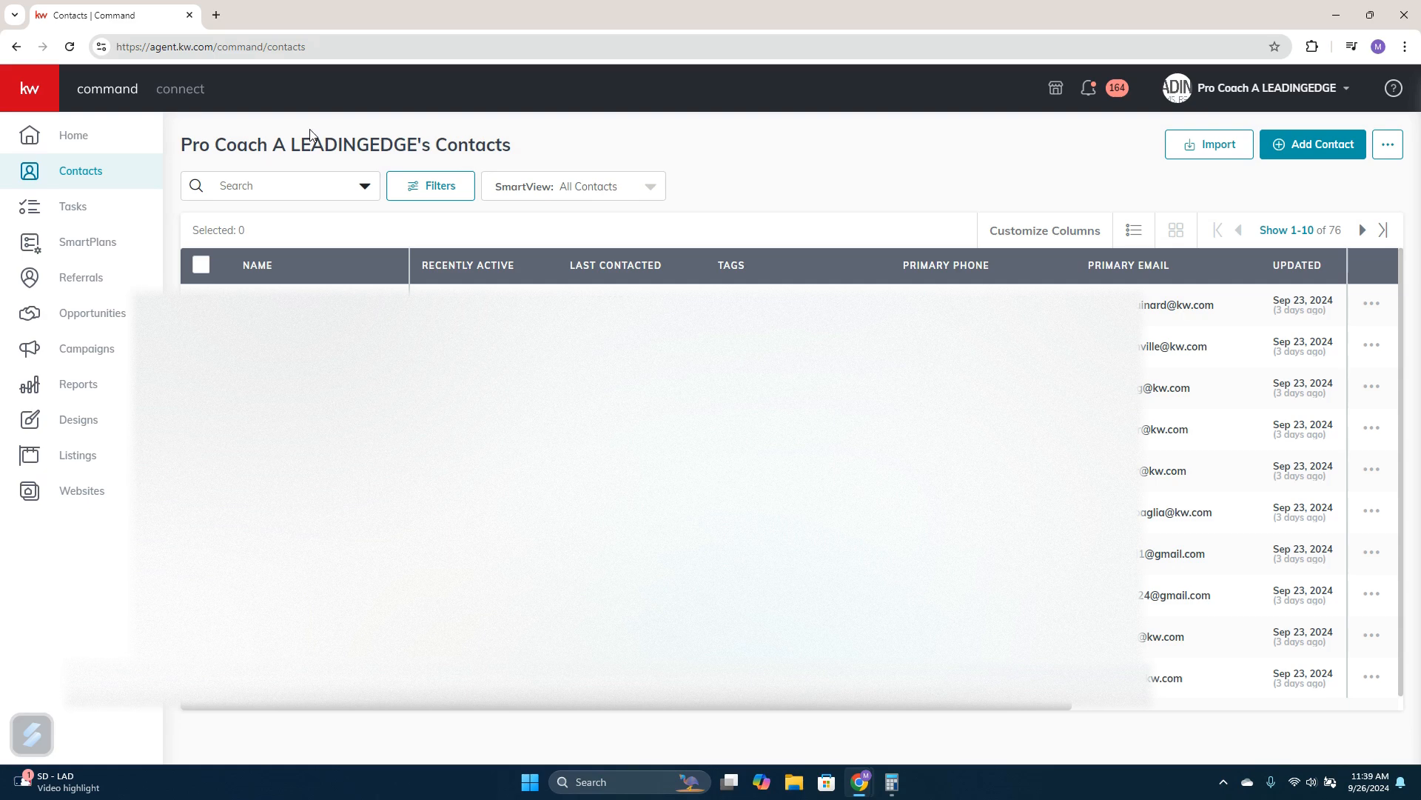
{"action": "left_click", "coordinate": [44, 92]}
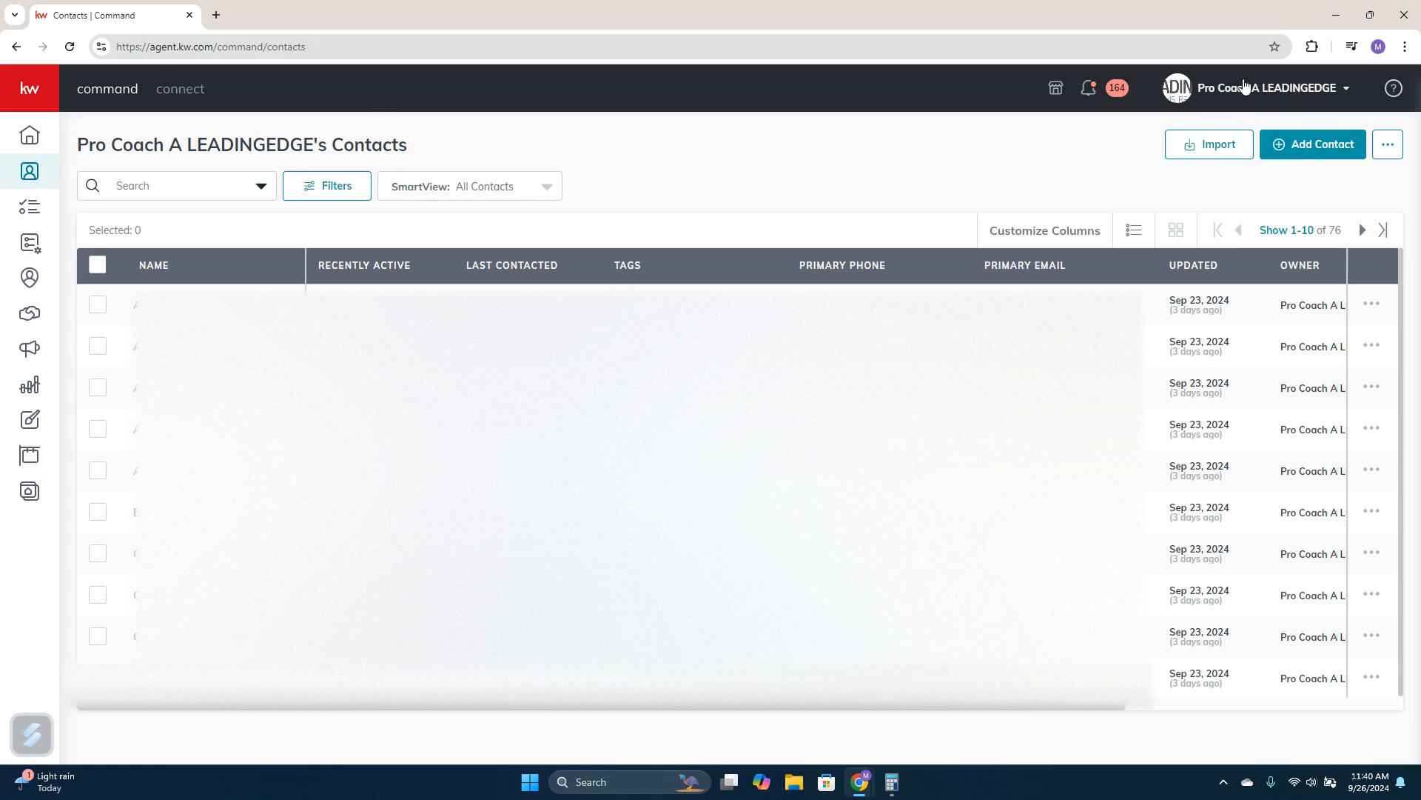
Switch to the MC0715 Coaching Team A account's contacts and return to the personal account
{"action": "left_click", "coordinate": [1276, 98]}
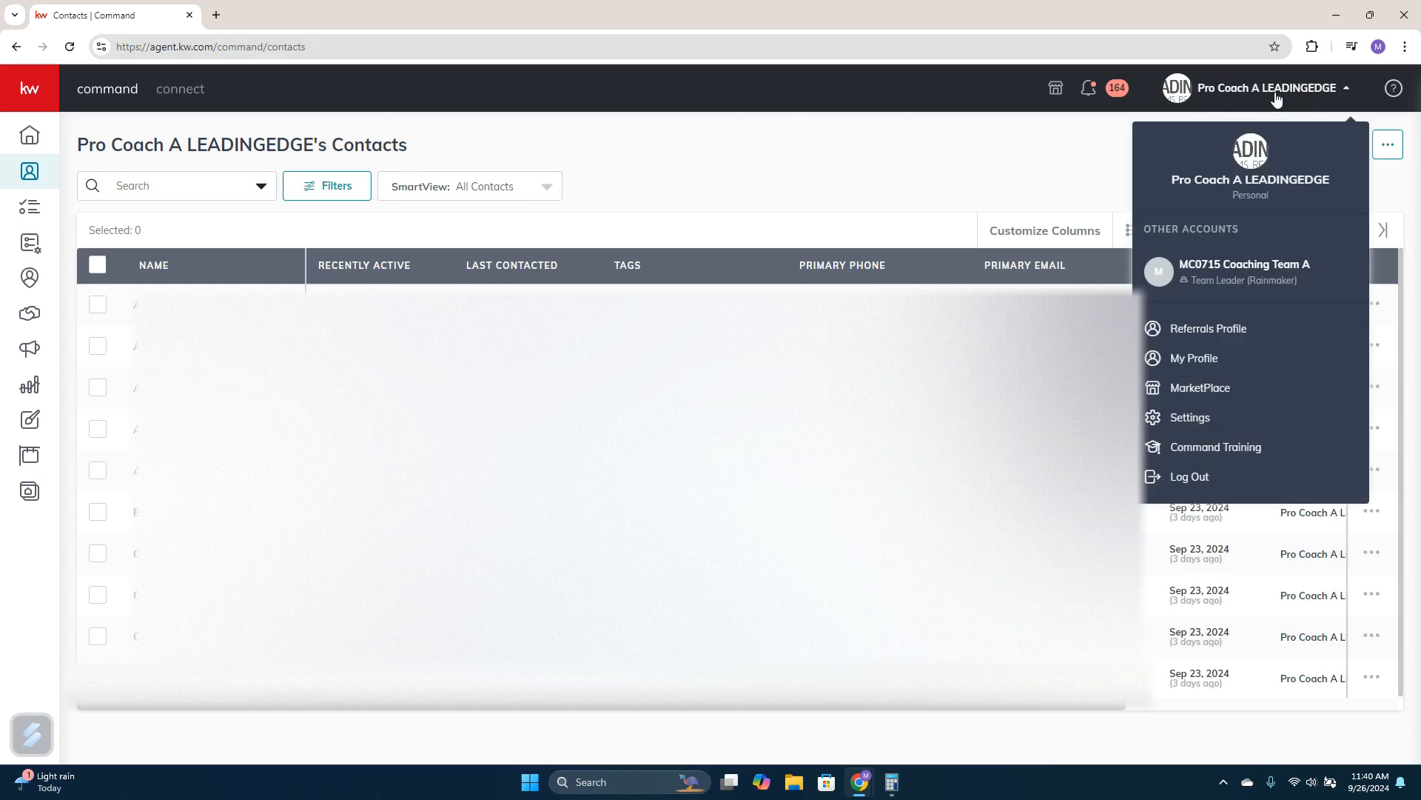
{"action": "left_click", "coordinate": [1214, 276]}
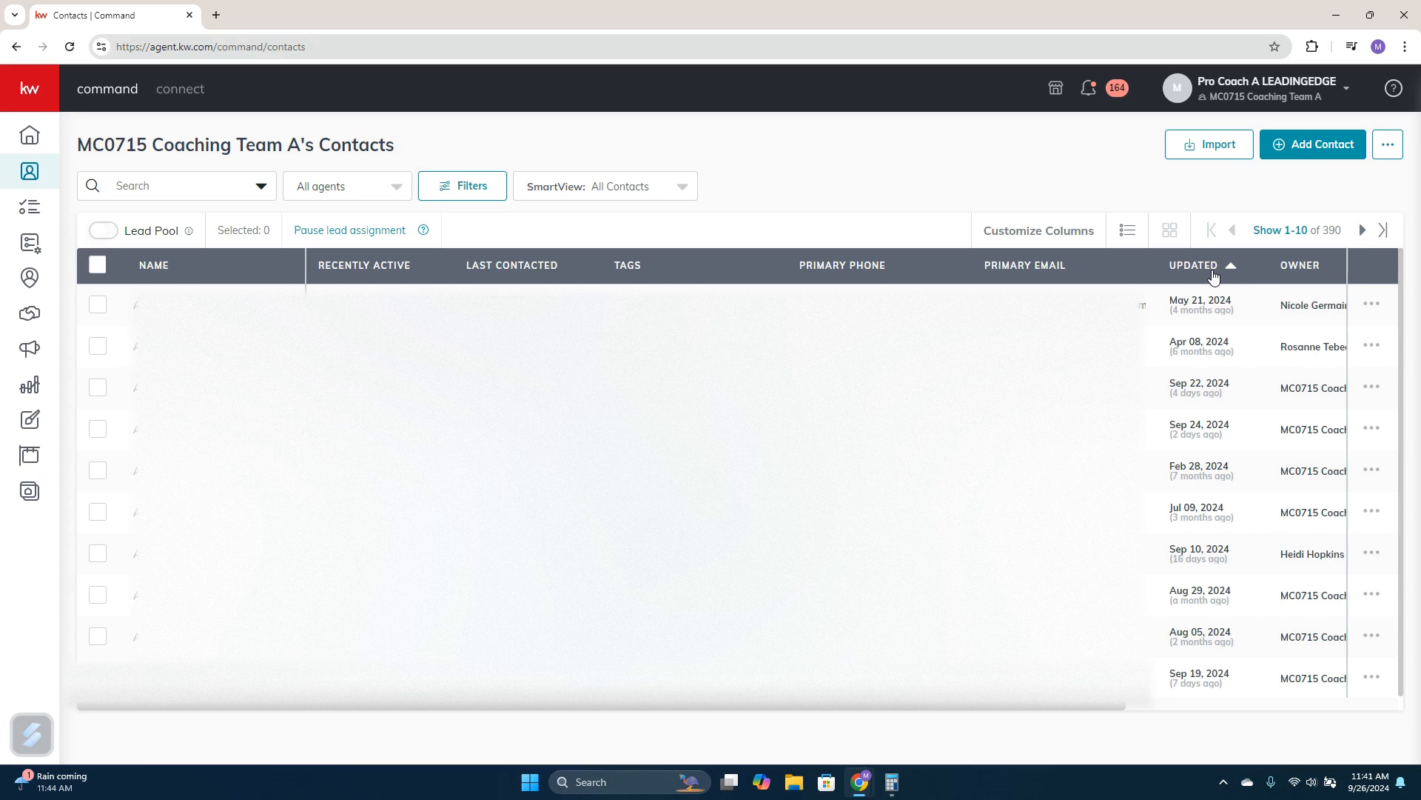
{"action": "left_click", "coordinate": [1297, 100]}
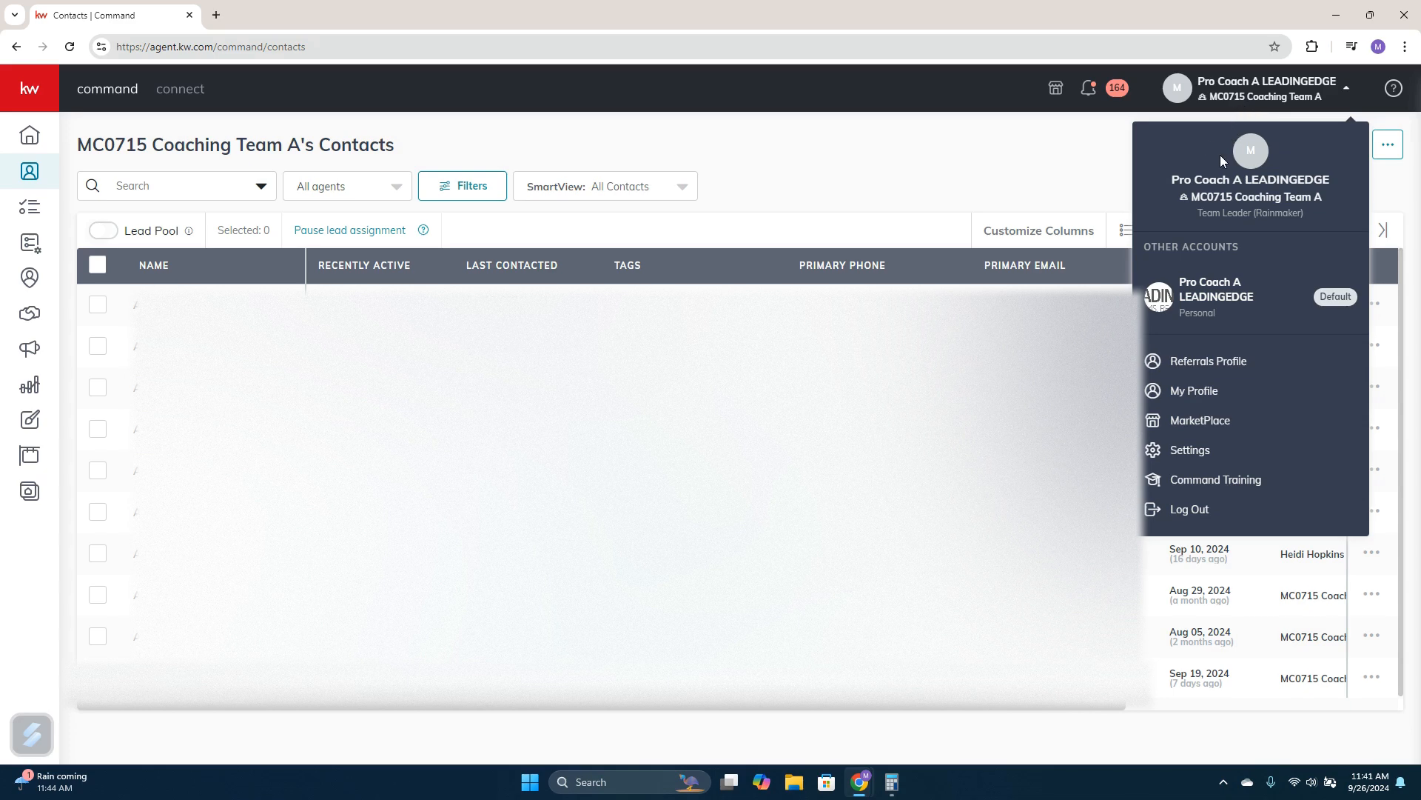
{"action": "left_click", "coordinate": [1217, 305]}
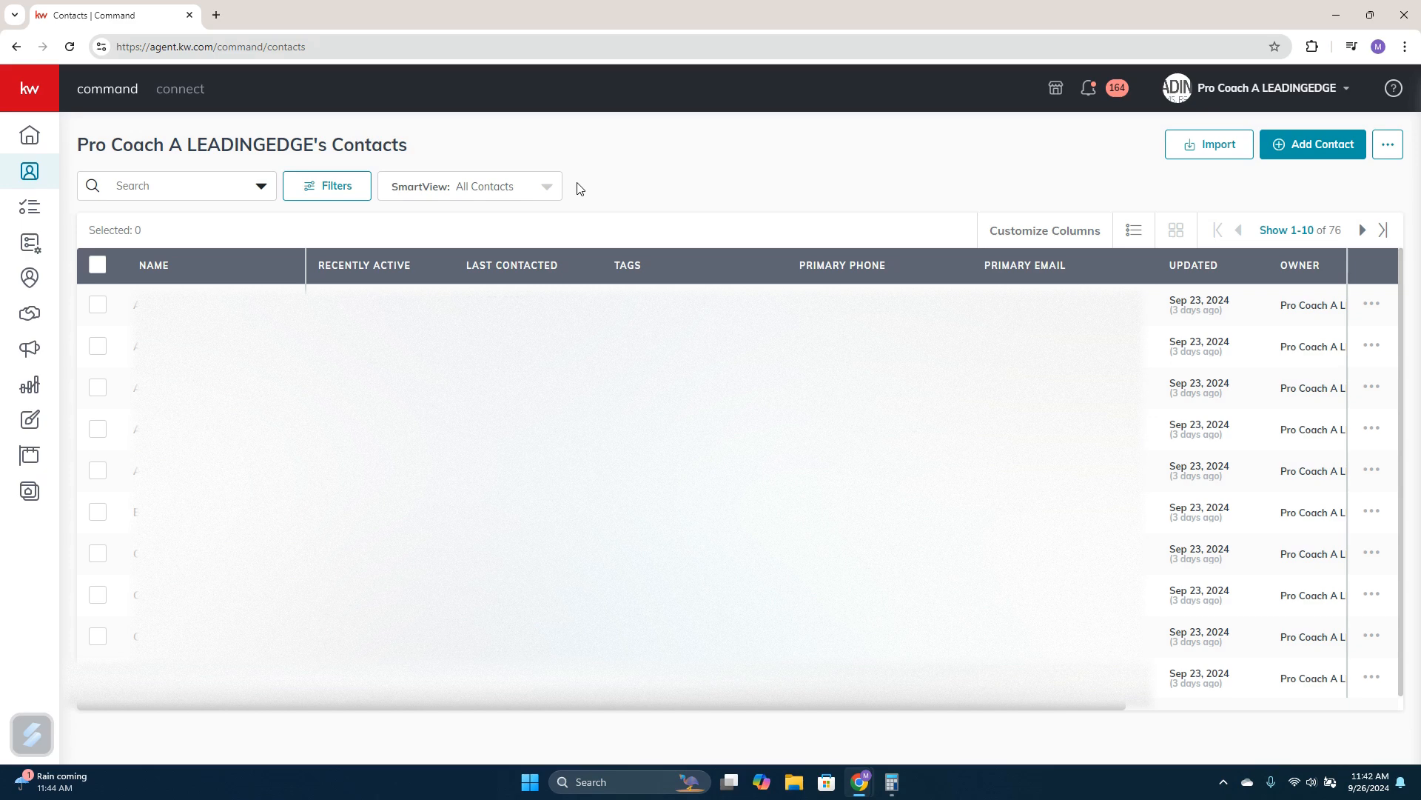
Start adding a new contact and enter the contact's full name
{"action": "left_click", "coordinate": [1316, 158]}
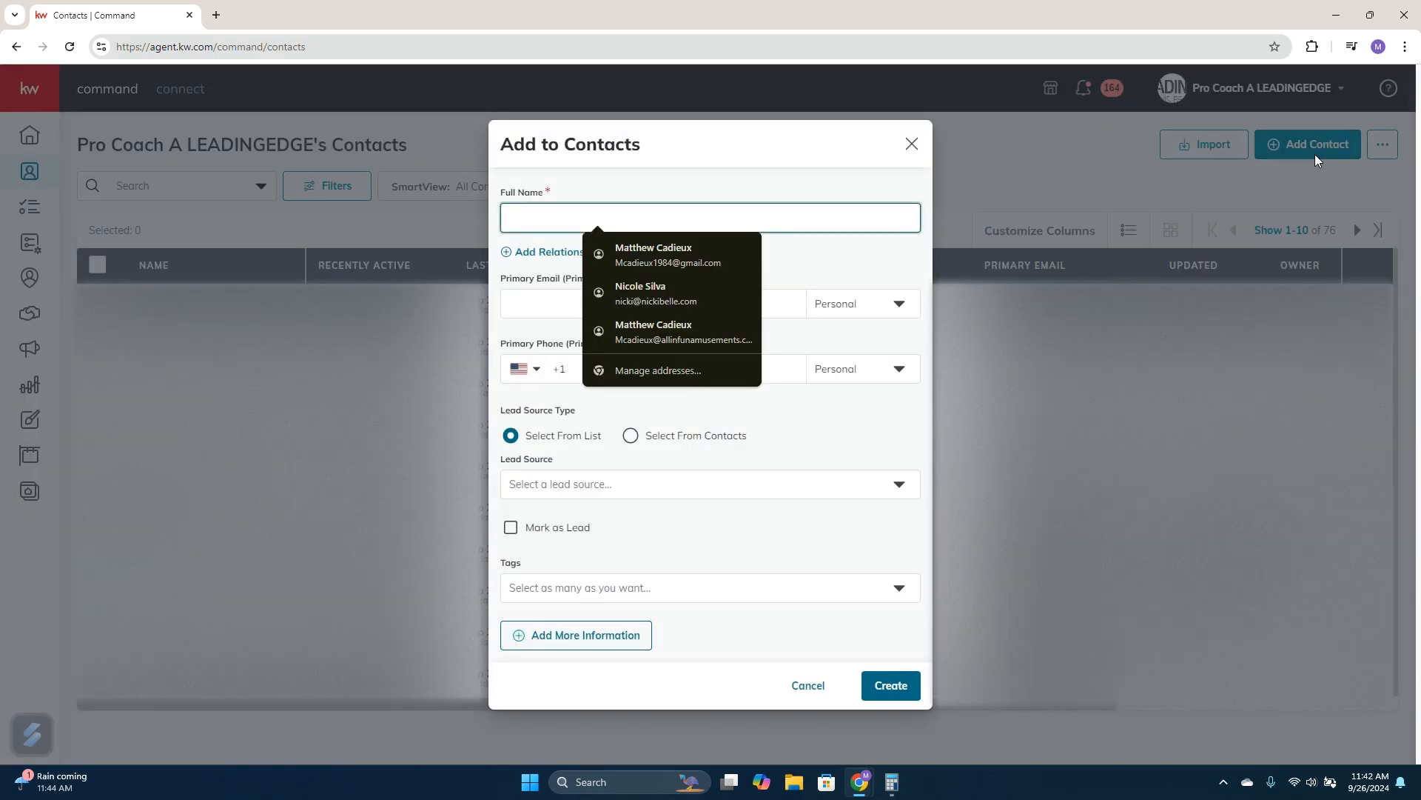
{"action": "left_click", "coordinate": [783, 148]}
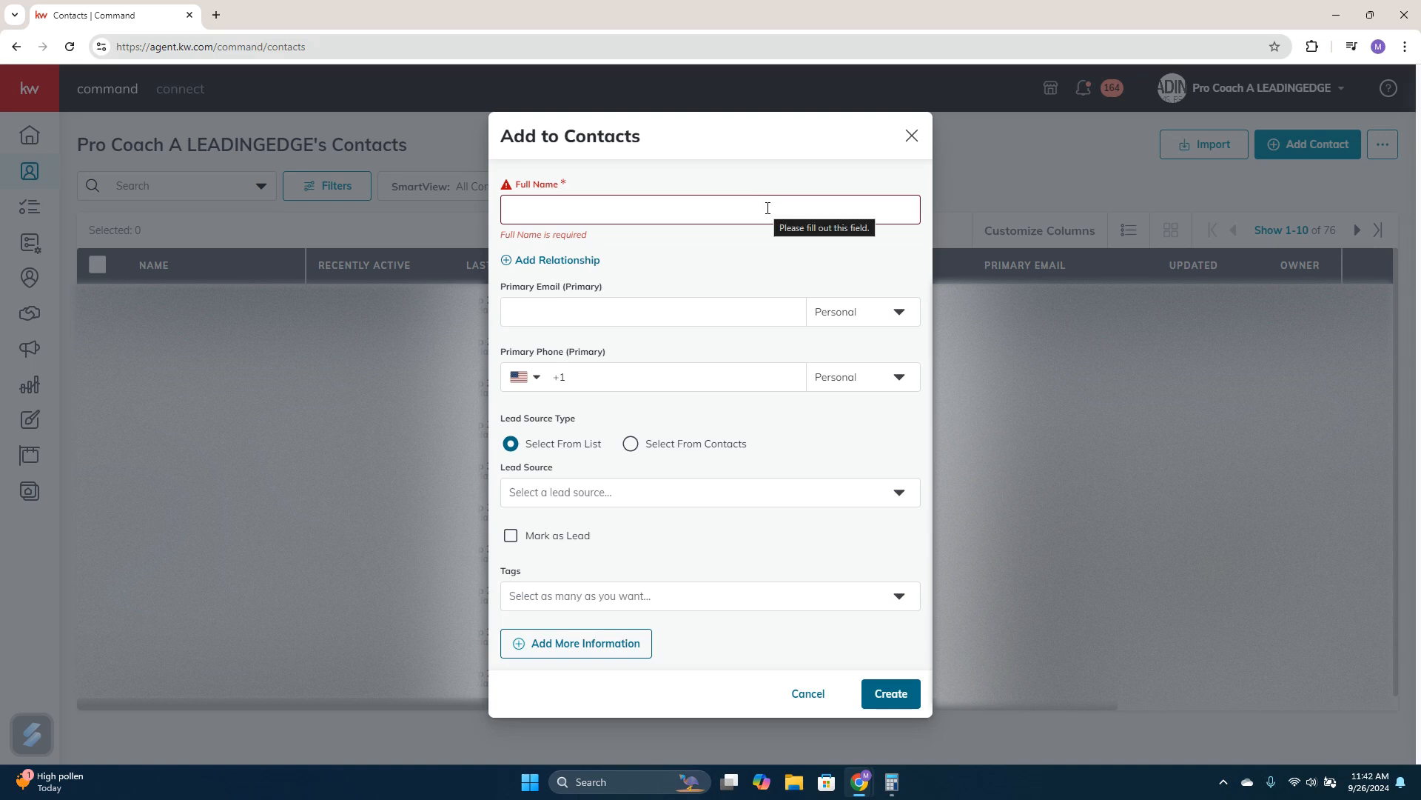
{"action": "left_click", "coordinate": [728, 212]}
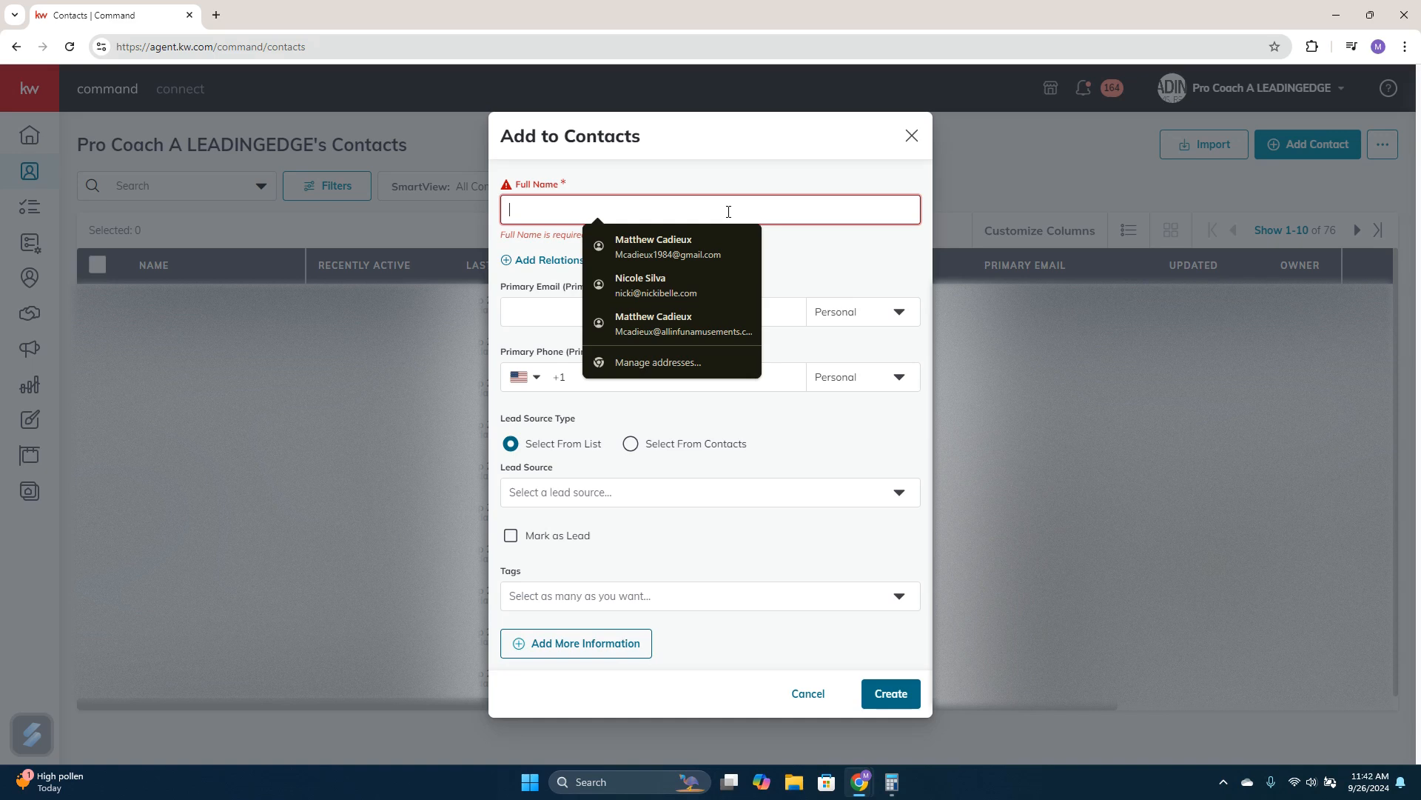
{"action": "type", "text": "John S"}
{"action": "type", "text": "mith"}
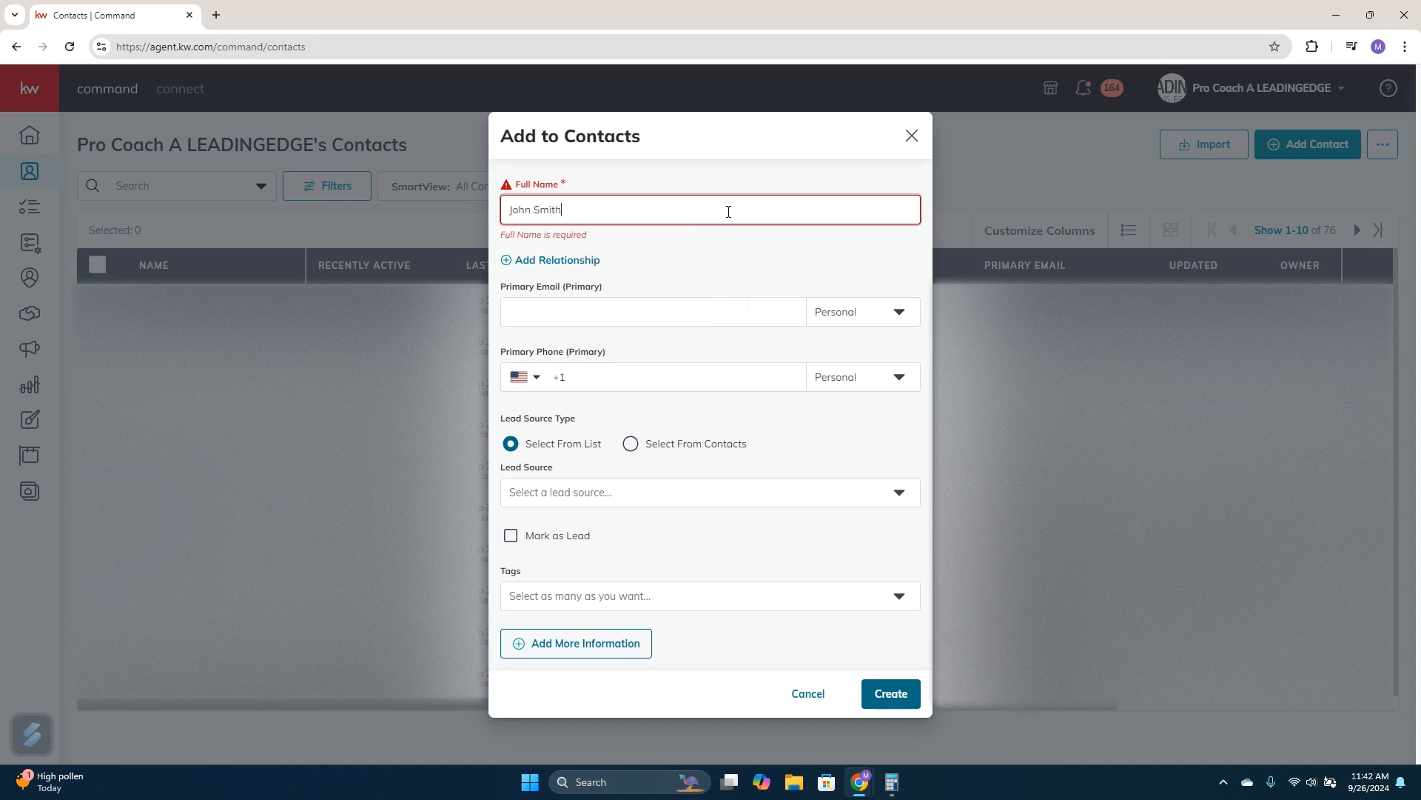
Fill in the new contact's primary email address and primary phone number
{"action": "left_click", "coordinate": [660, 305]}
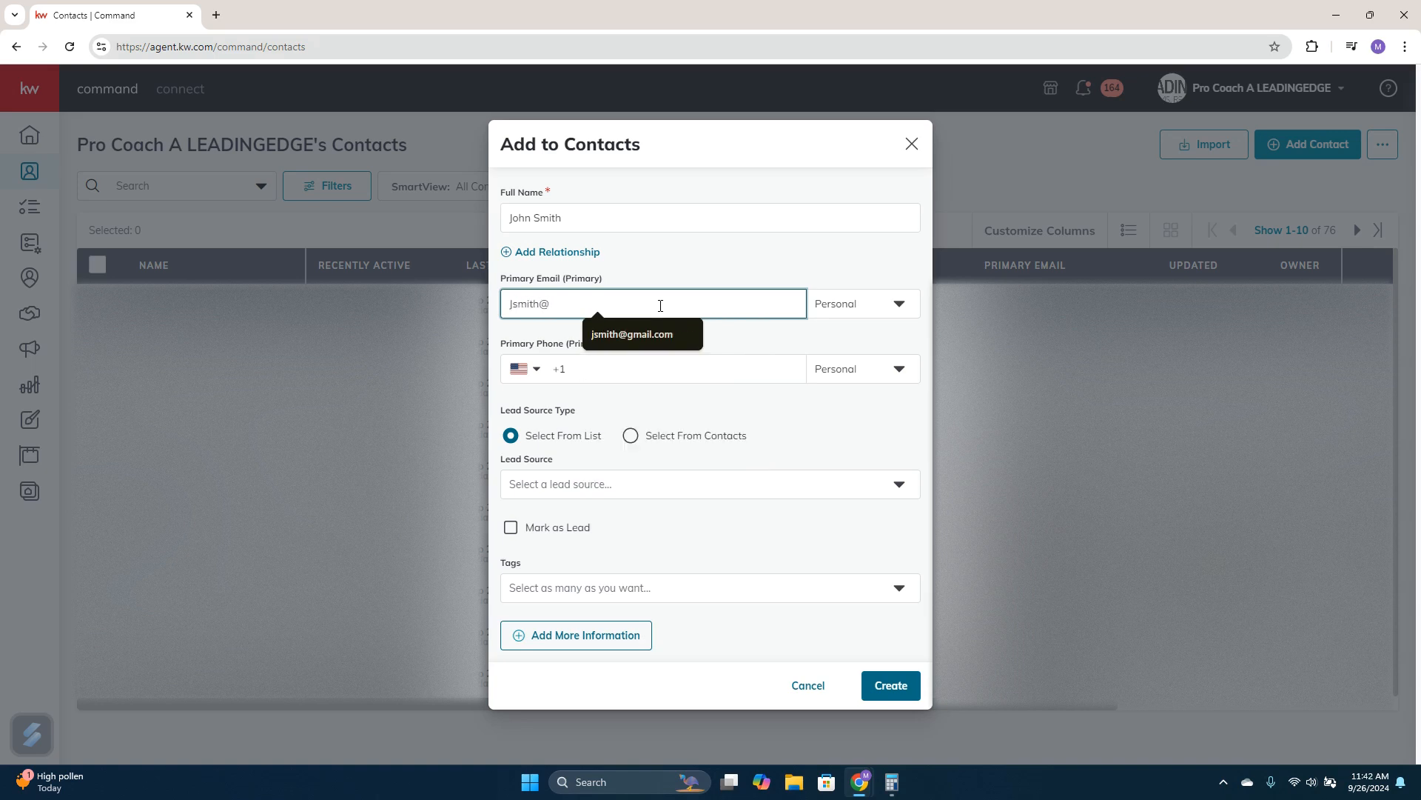
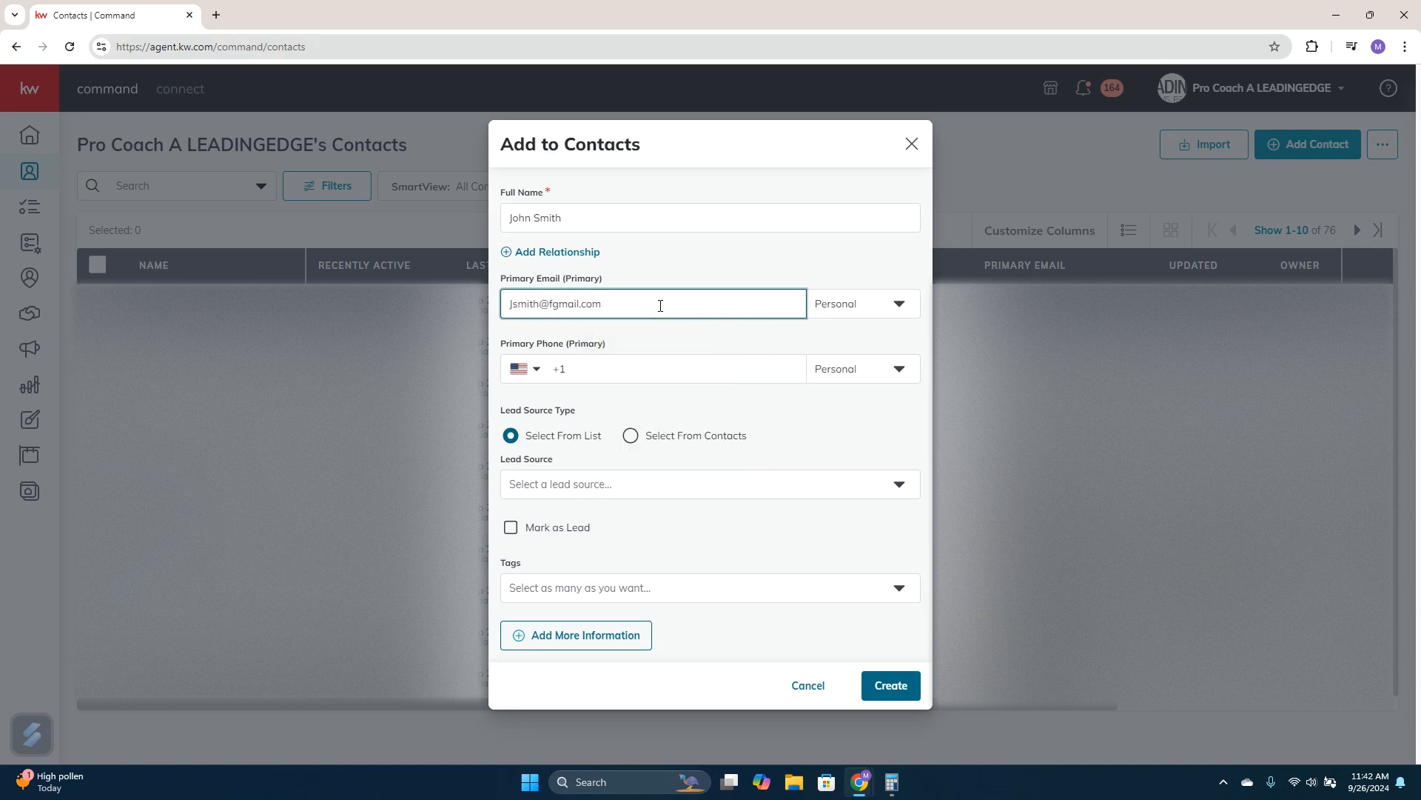
{"action": "left_click", "coordinate": [626, 372]}
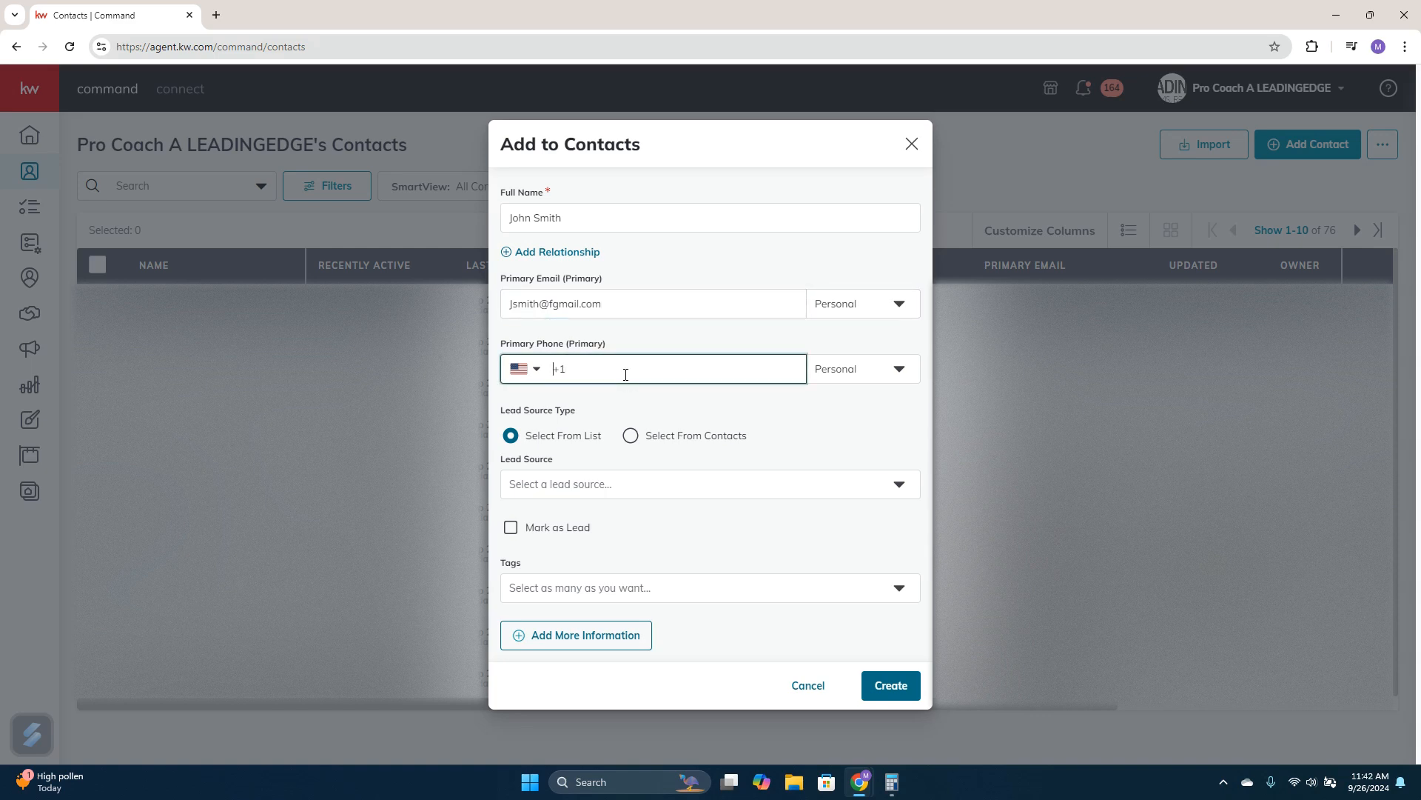
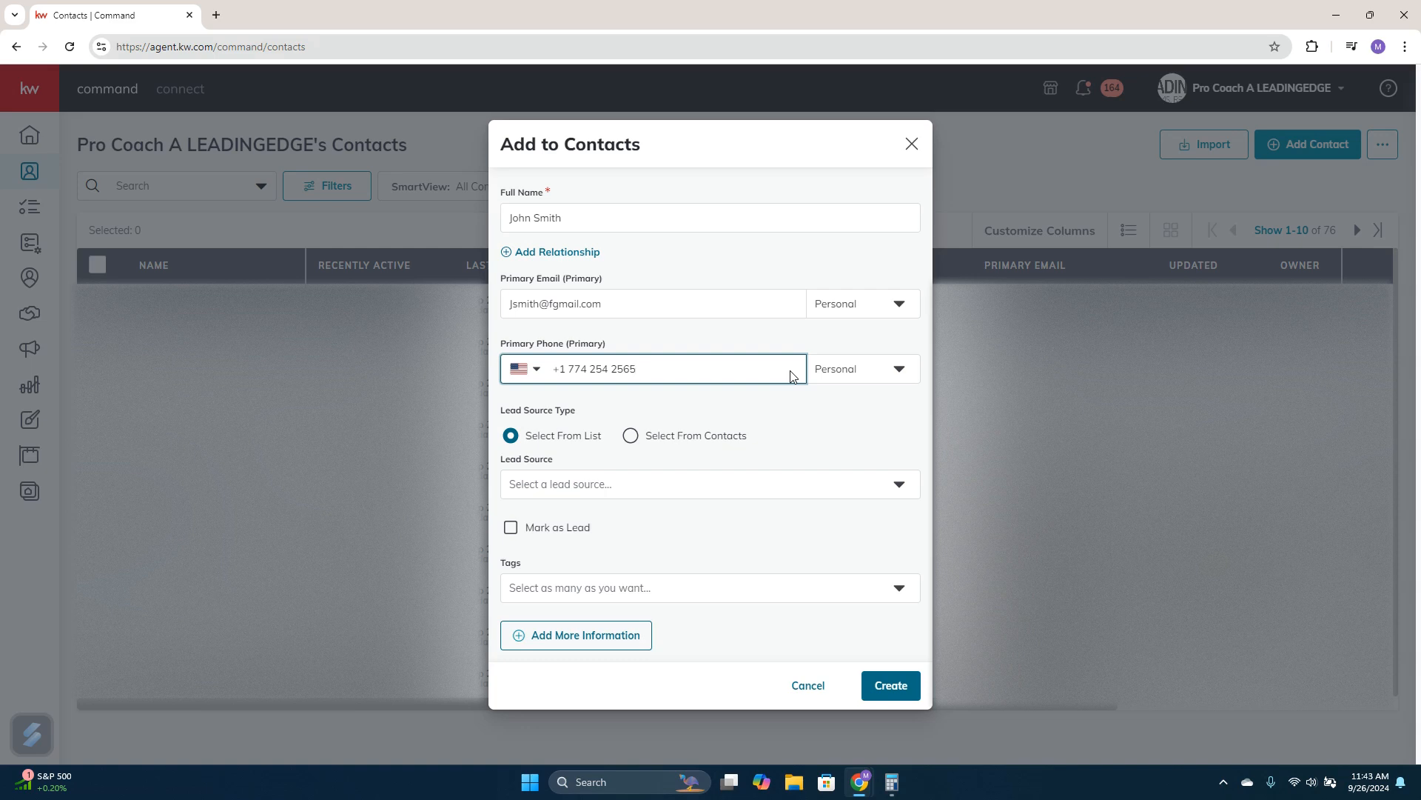
Set the new contact's lead source to Sphere, searching the list with "sp"
{"action": "left_click", "coordinate": [584, 482]}
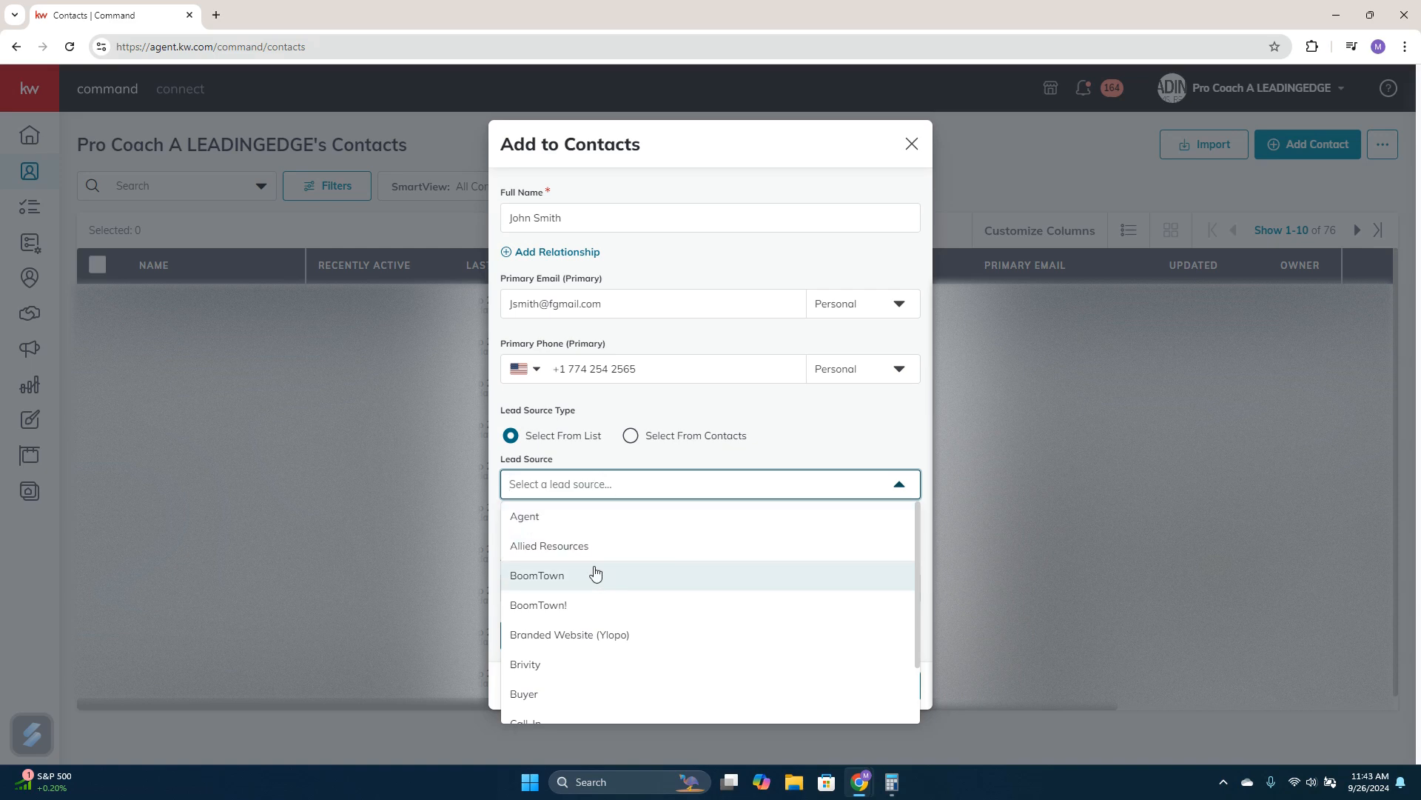
{"action": "scroll", "coordinate": [604, 577], "scroll_direction": "down", "scroll_amount": 3}
{"action": "scroll", "coordinate": [630, 584], "scroll_direction": "down", "scroll_amount": 1}
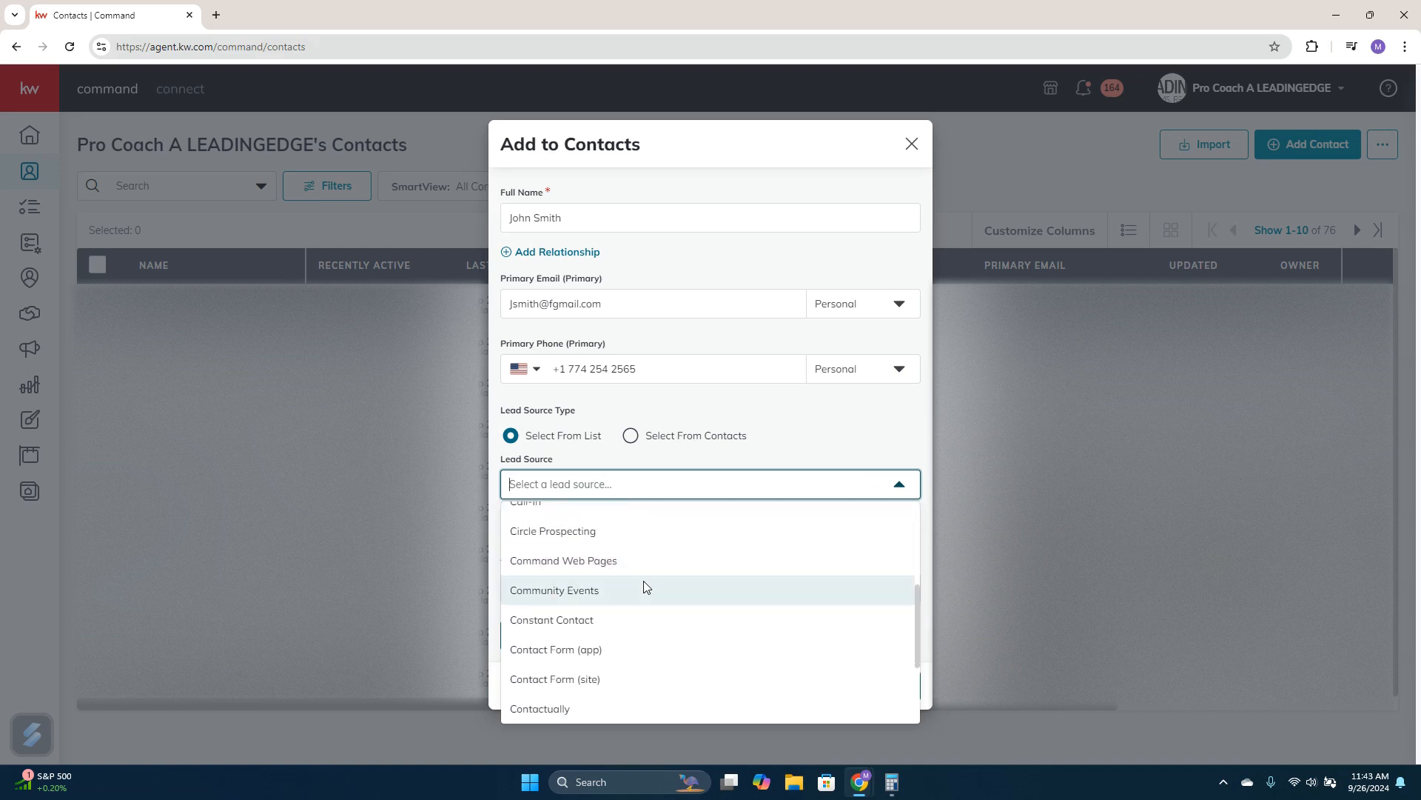
{"action": "scroll", "coordinate": [636, 581], "scroll_direction": "up", "scroll_amount": 3}
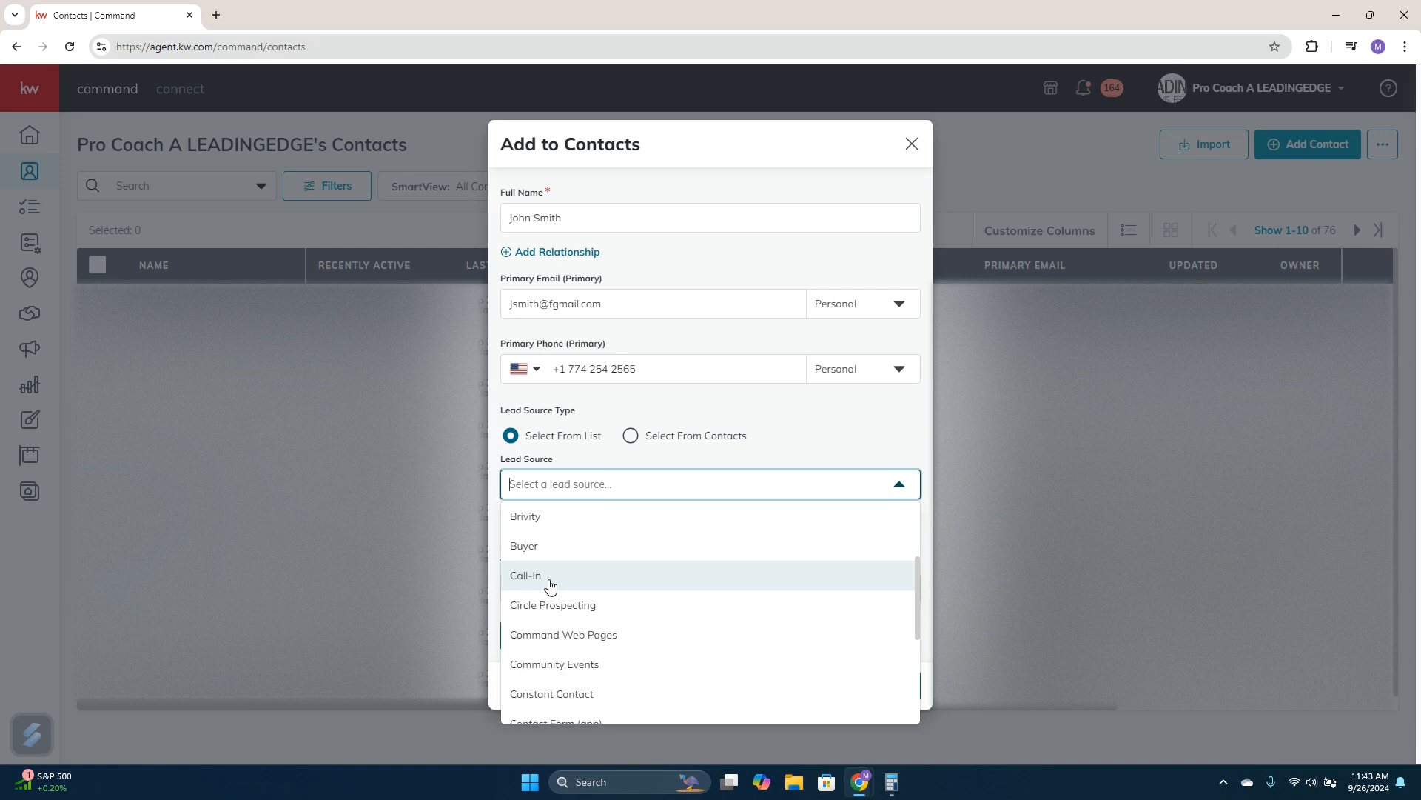
{"action": "scroll", "coordinate": [563, 587], "scroll_direction": "down", "scroll_amount": 2}
{"action": "scroll", "coordinate": [573, 595], "scroll_direction": "down", "scroll_amount": 4}
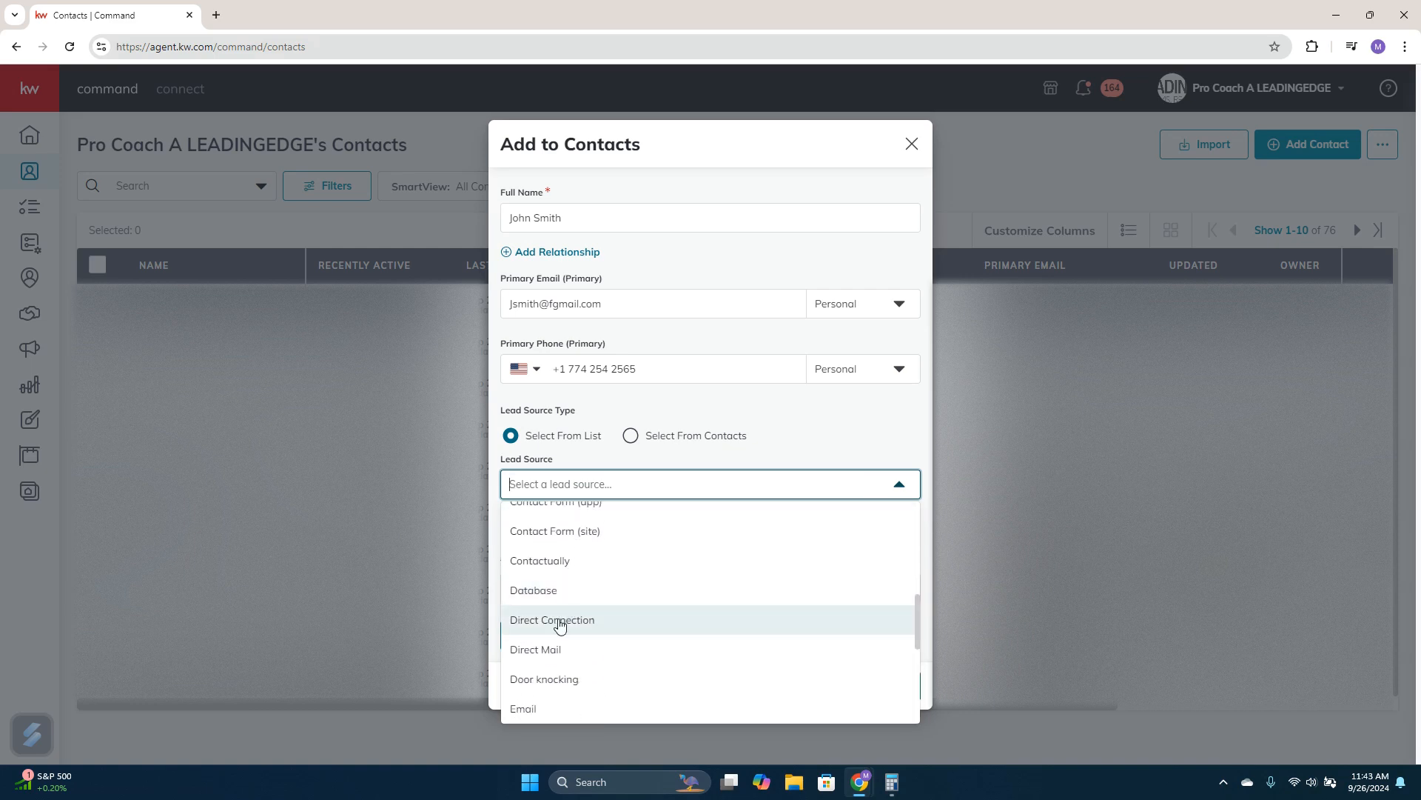
{"action": "left_click", "coordinate": [576, 480]}
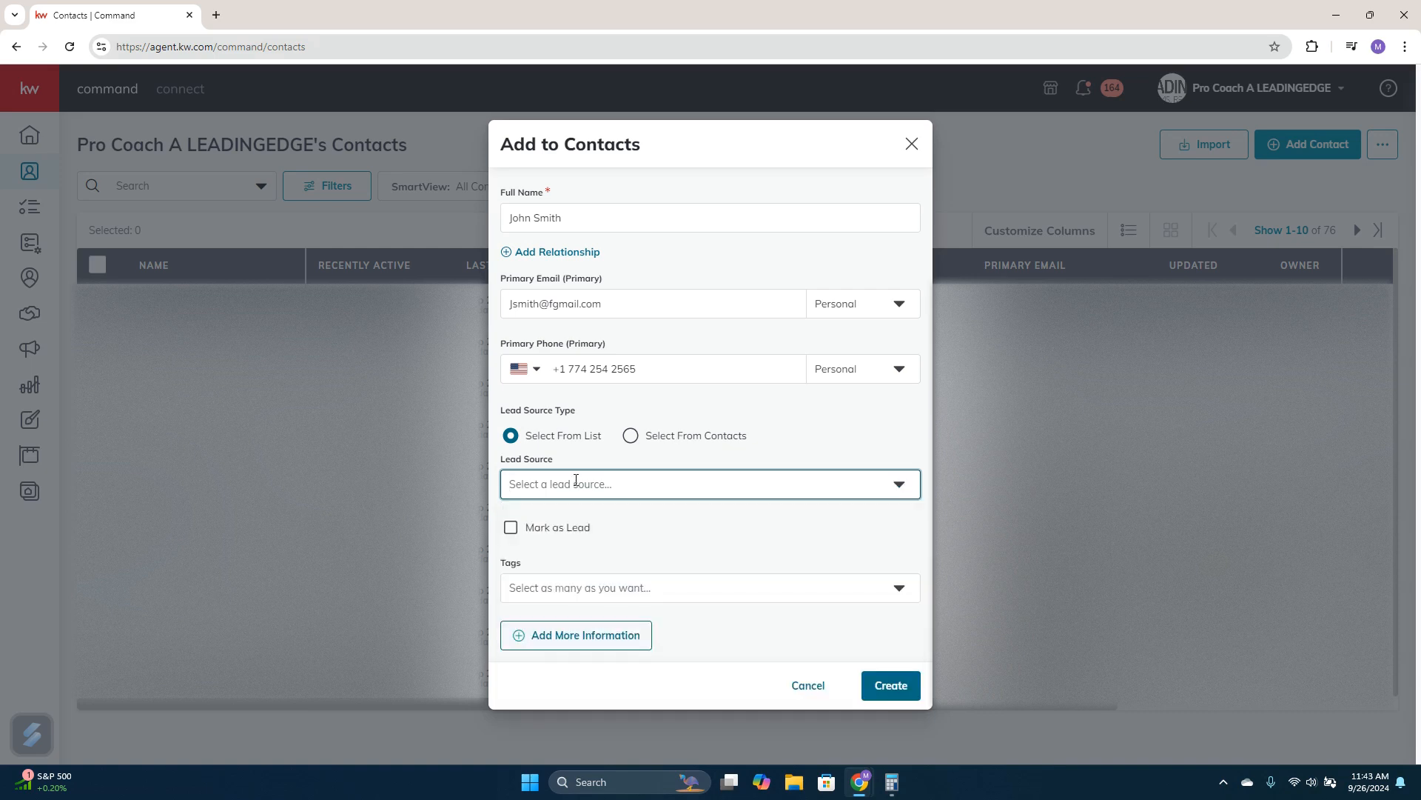
{"action": "type", "text": "sp"}
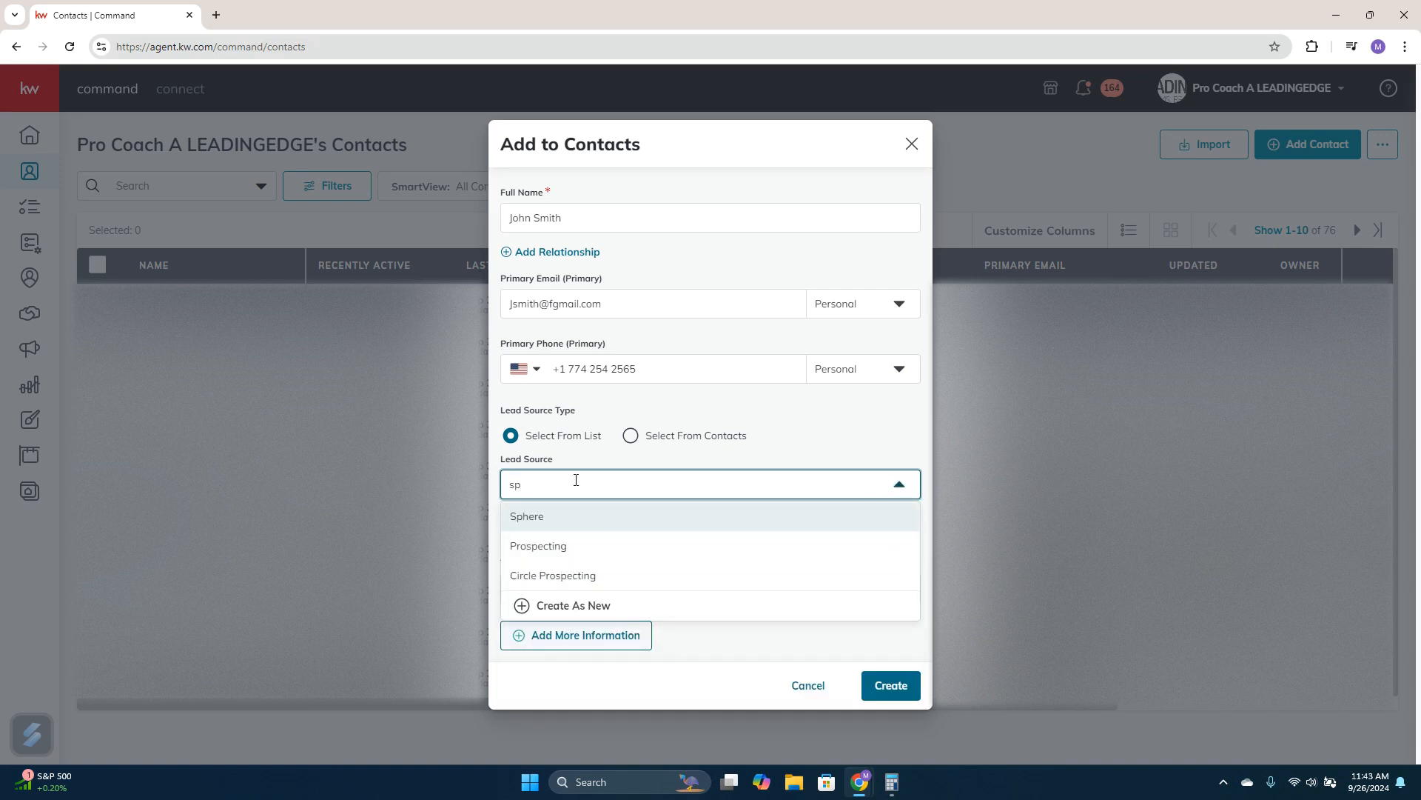
{"action": "left_click", "coordinate": [553, 517]}
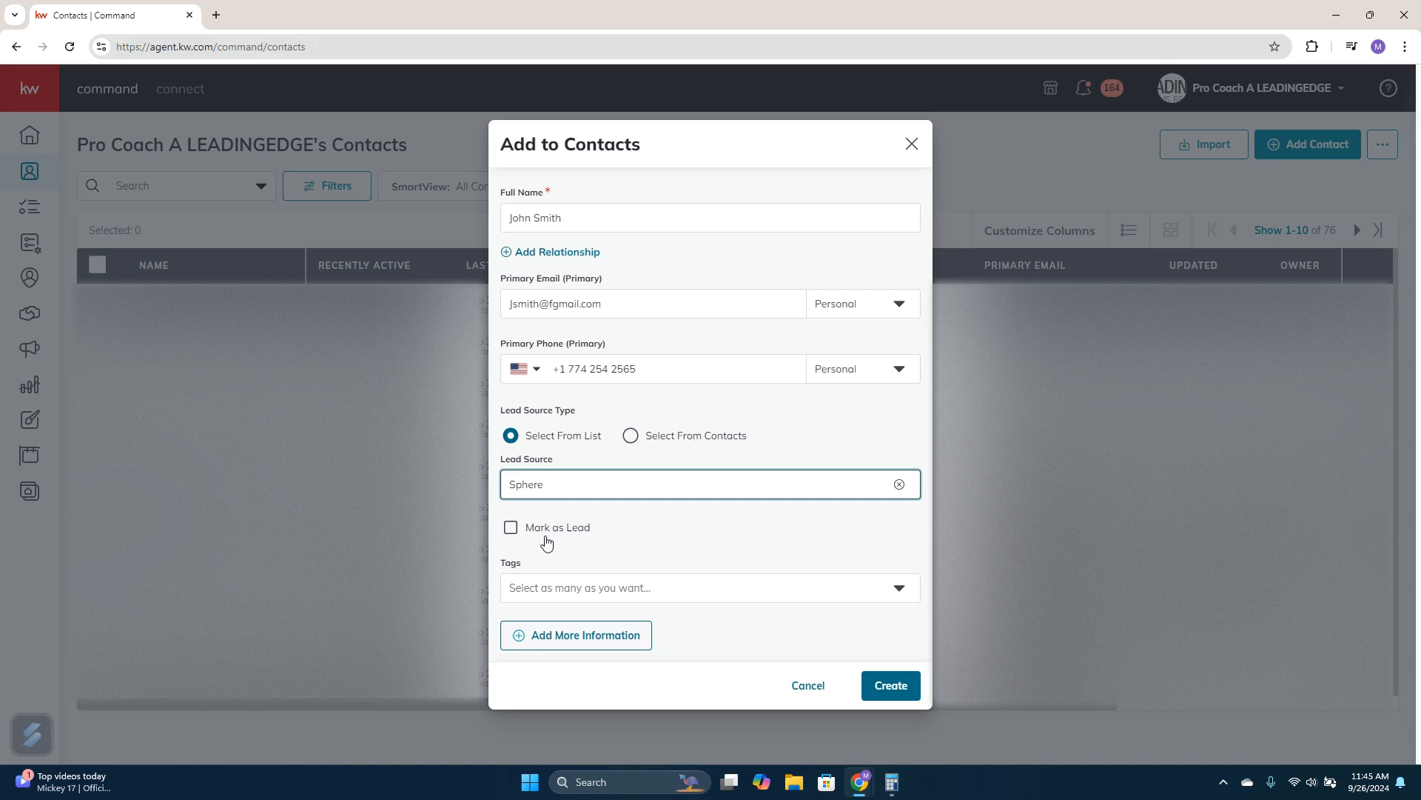
Create a yellow tag named "new label" for the contact, and remove it from the tag selection
{"action": "left_click", "coordinate": [596, 588]}
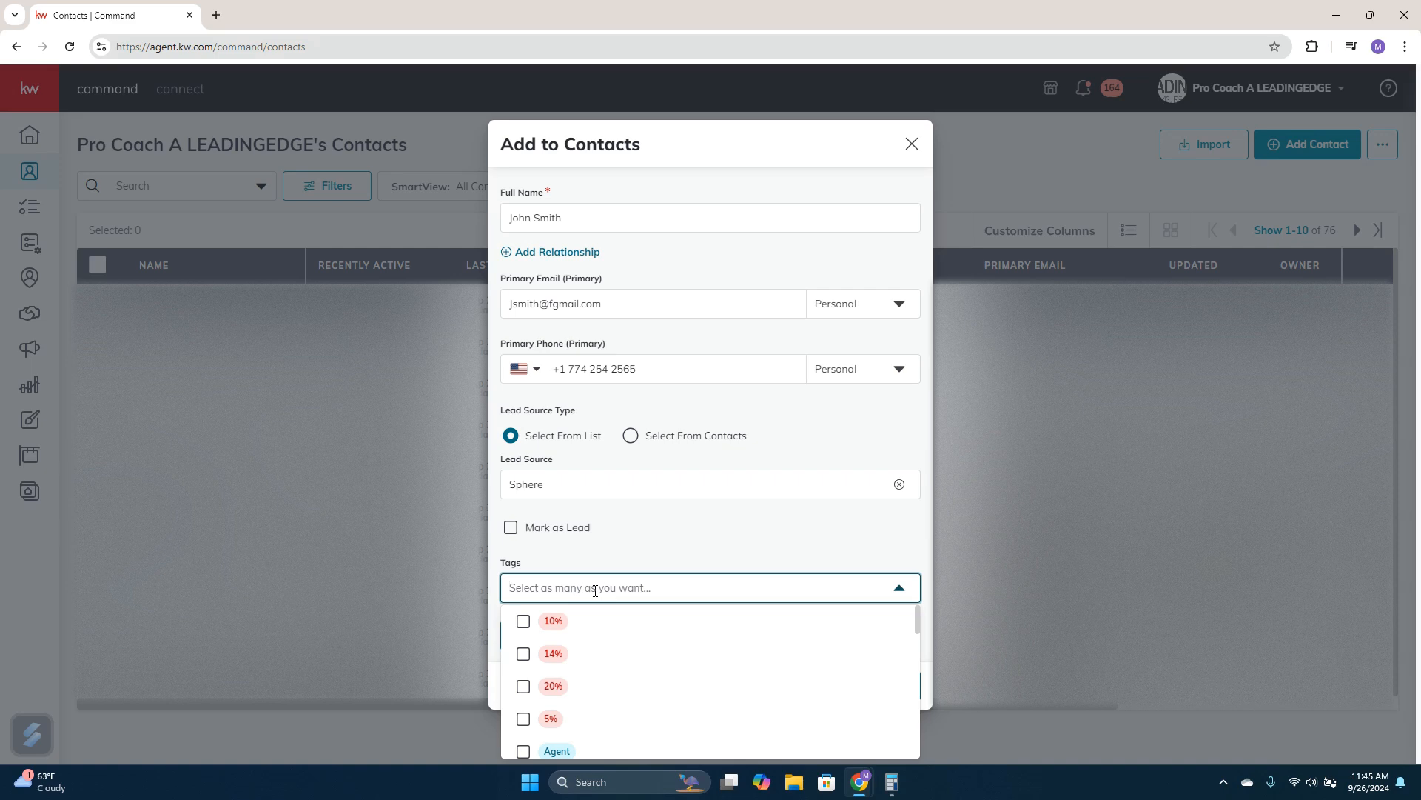
{"action": "type", "text": "new label"}
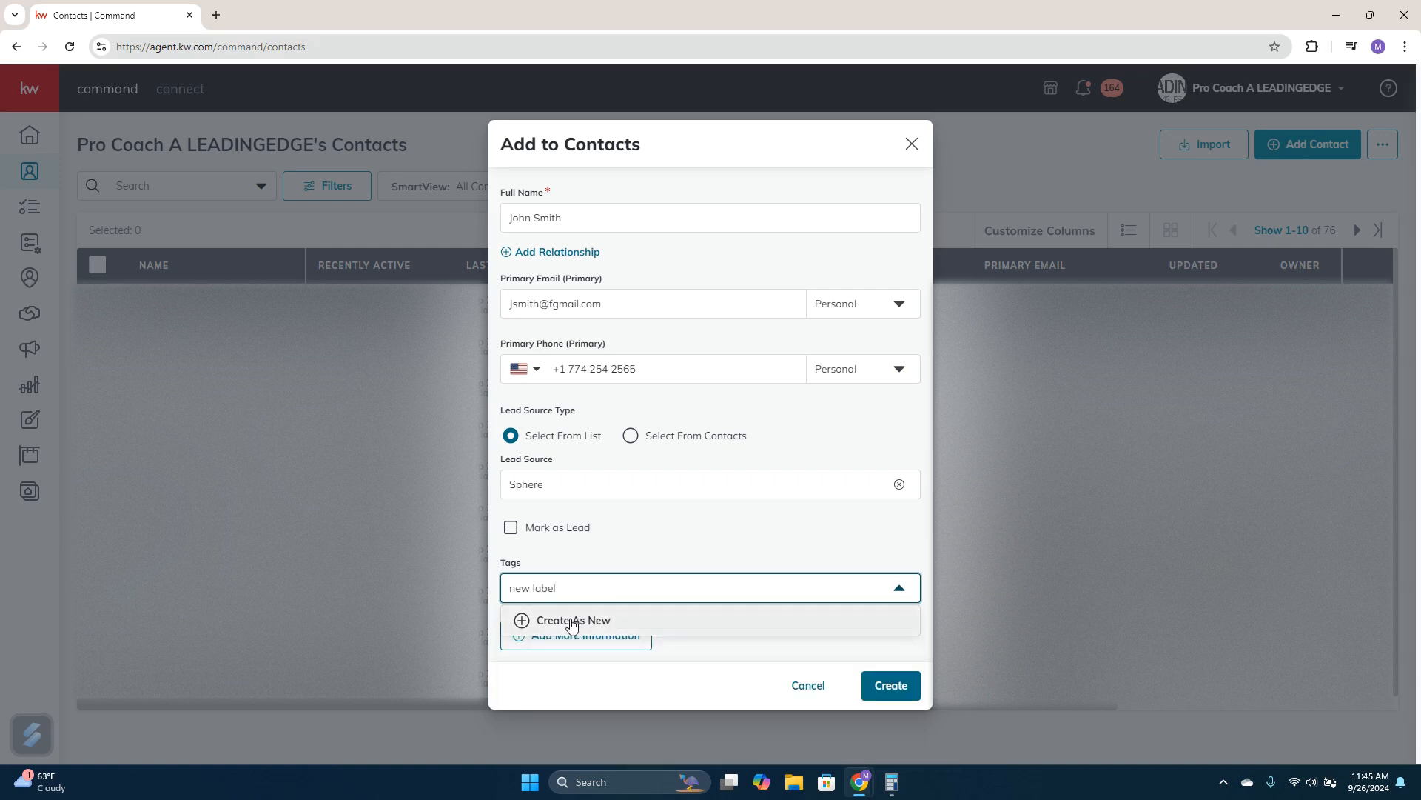
{"action": "left_click", "coordinate": [570, 620]}
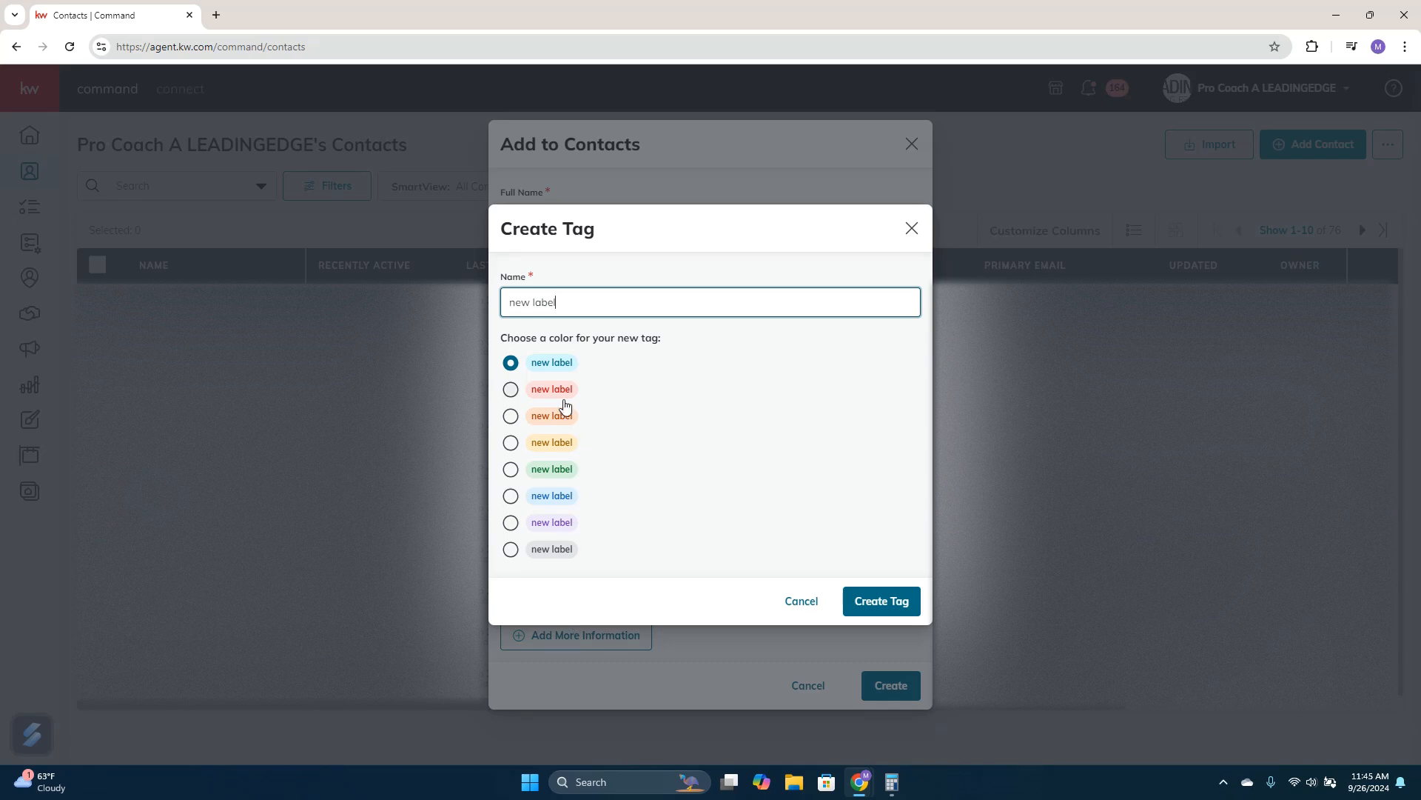
{"action": "left_click", "coordinate": [510, 443]}
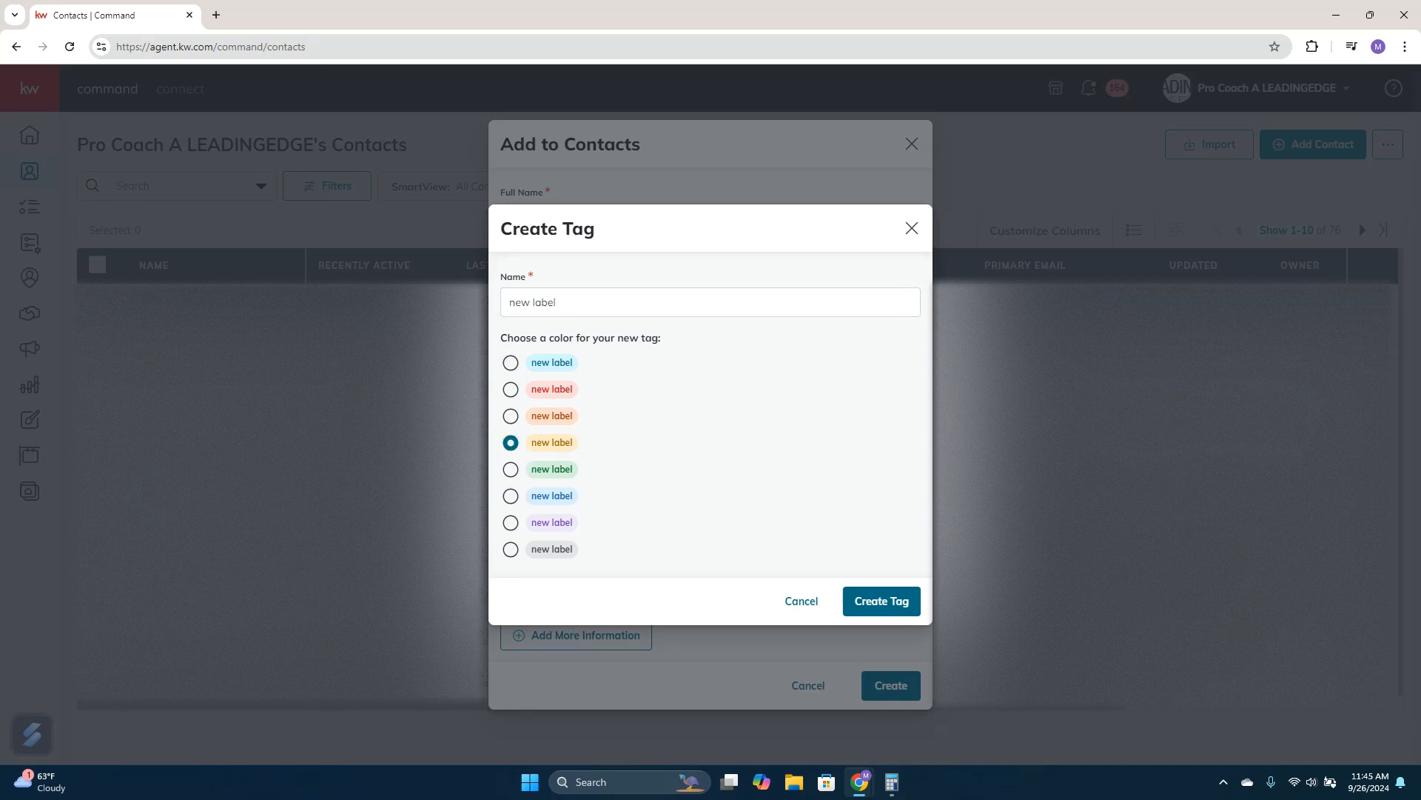
{"action": "left_click", "coordinate": [880, 604]}
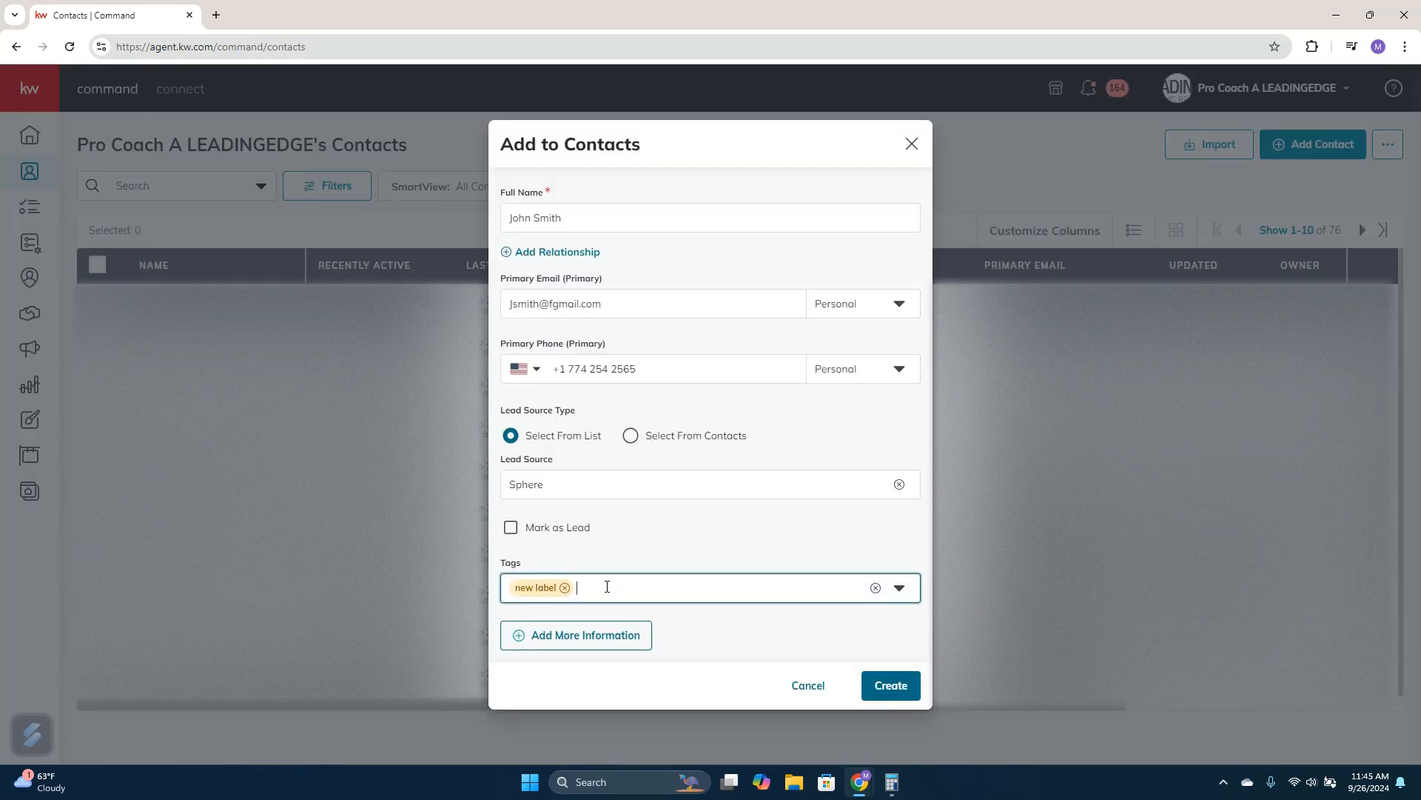
{"action": "left_click", "coordinate": [565, 588]}
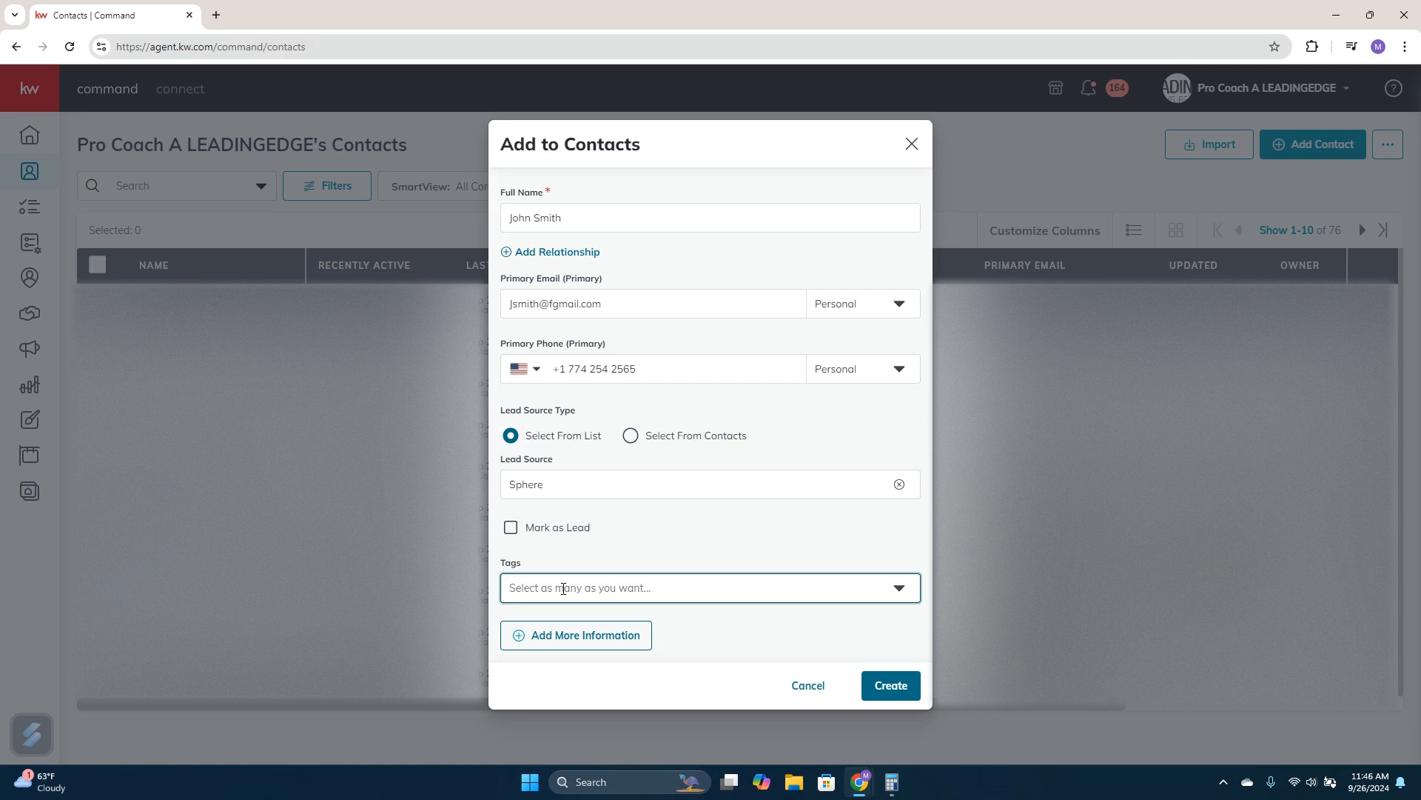
Create a green tag named "has dog" and assign it to the new contact
{"action": "type", "text": "has"}
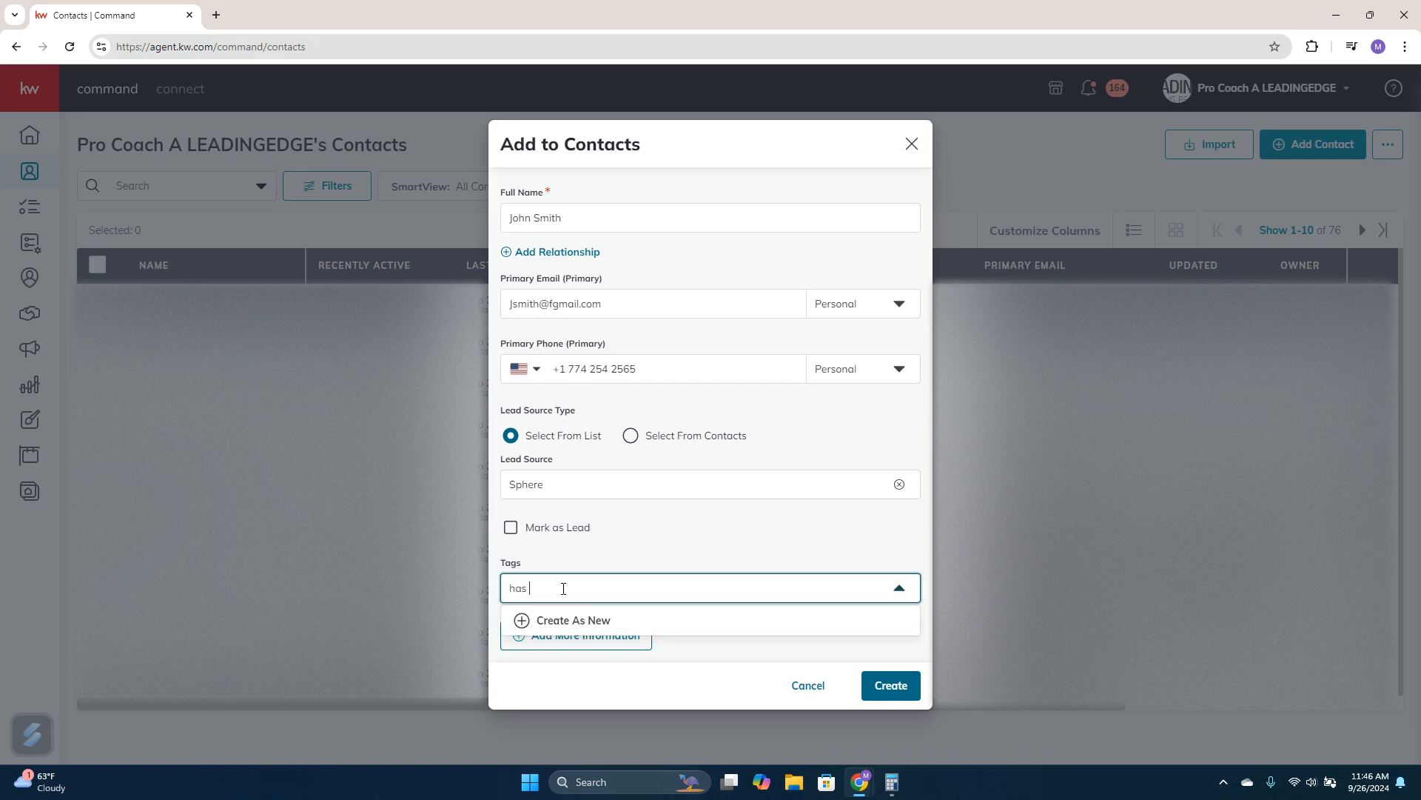
{"action": "type", "text": " dog"}
{"action": "left_click", "coordinate": [567, 622]}
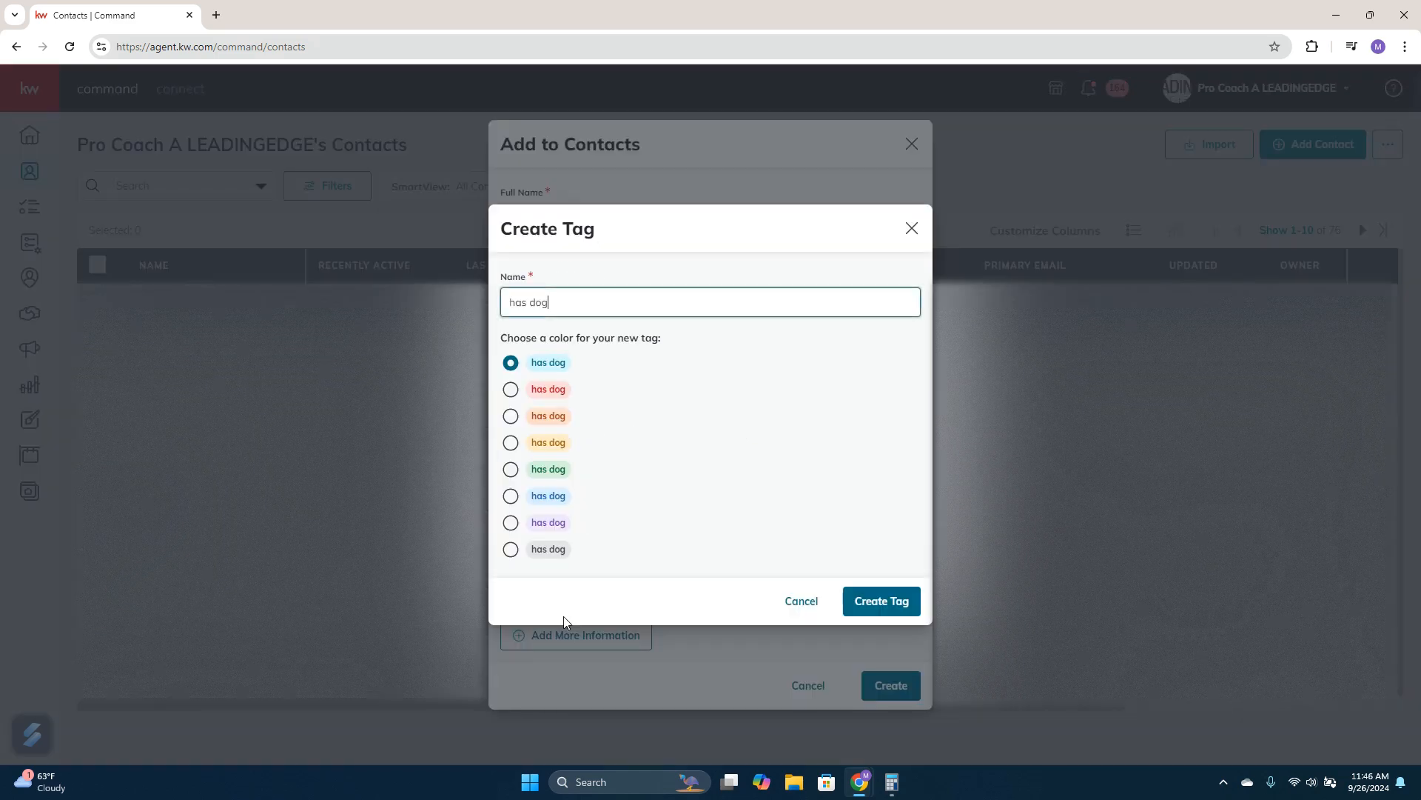
{"action": "left_click", "coordinate": [511, 469]}
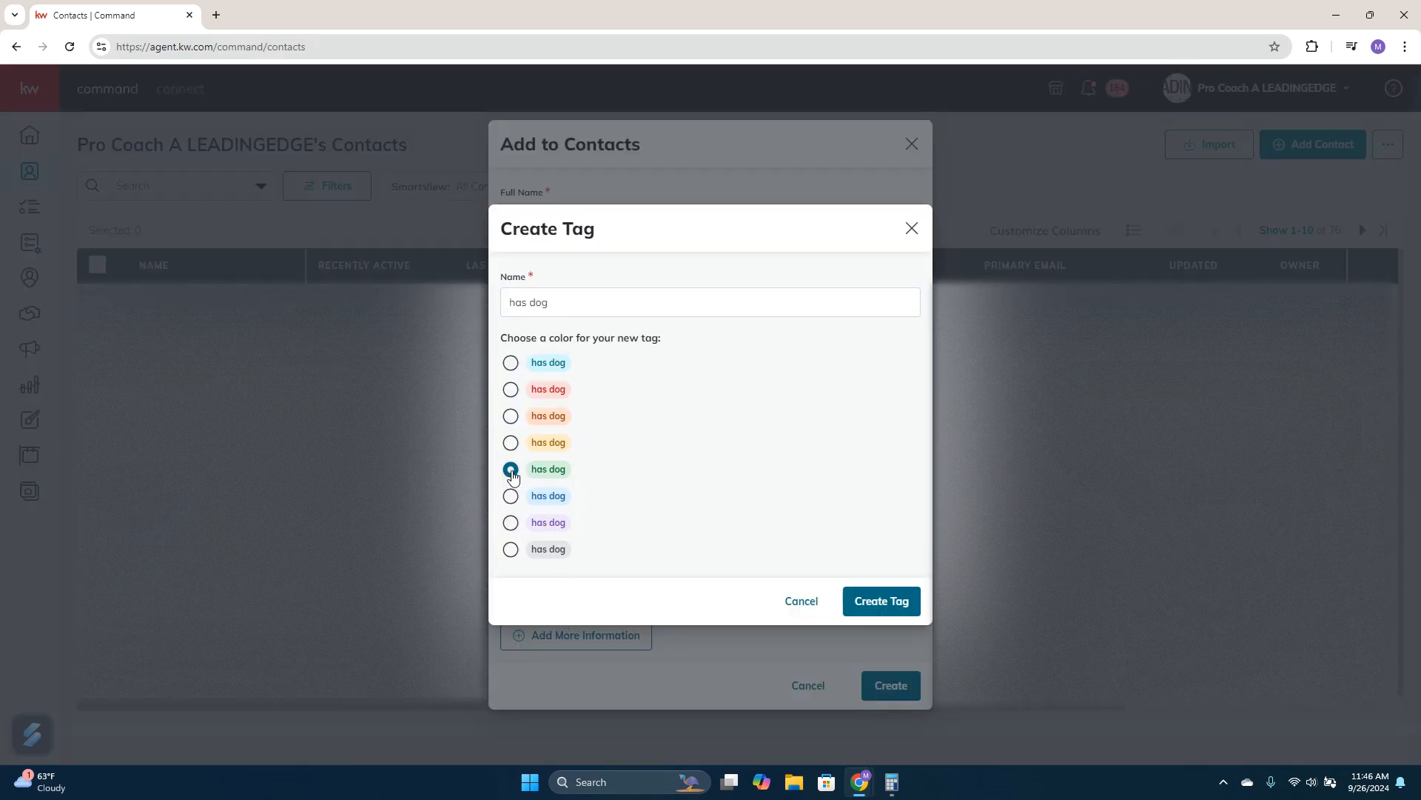
{"action": "left_click", "coordinate": [917, 613]}
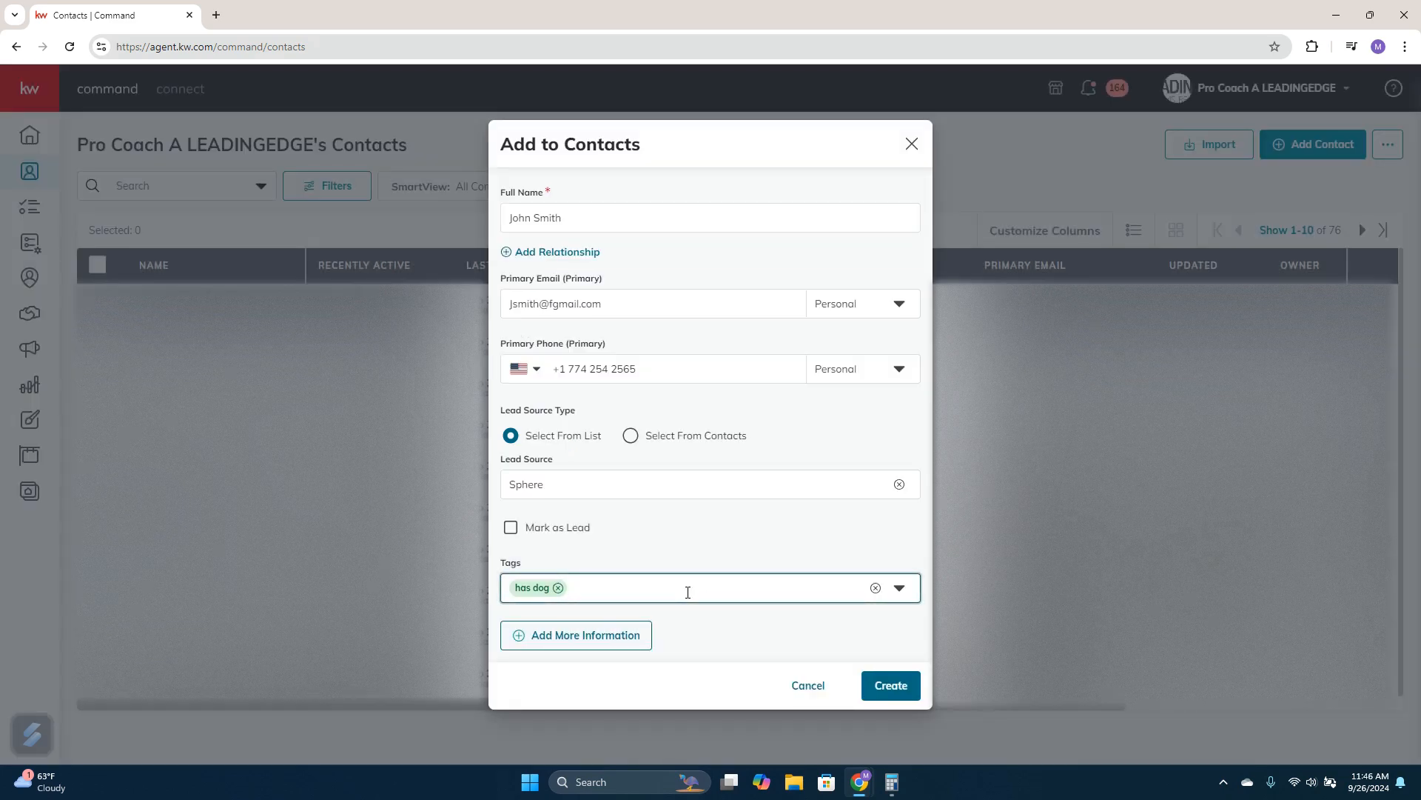
Clear all tags from the new contact and reveal the form's additional information sections
{"action": "left_click", "coordinate": [687, 592]}
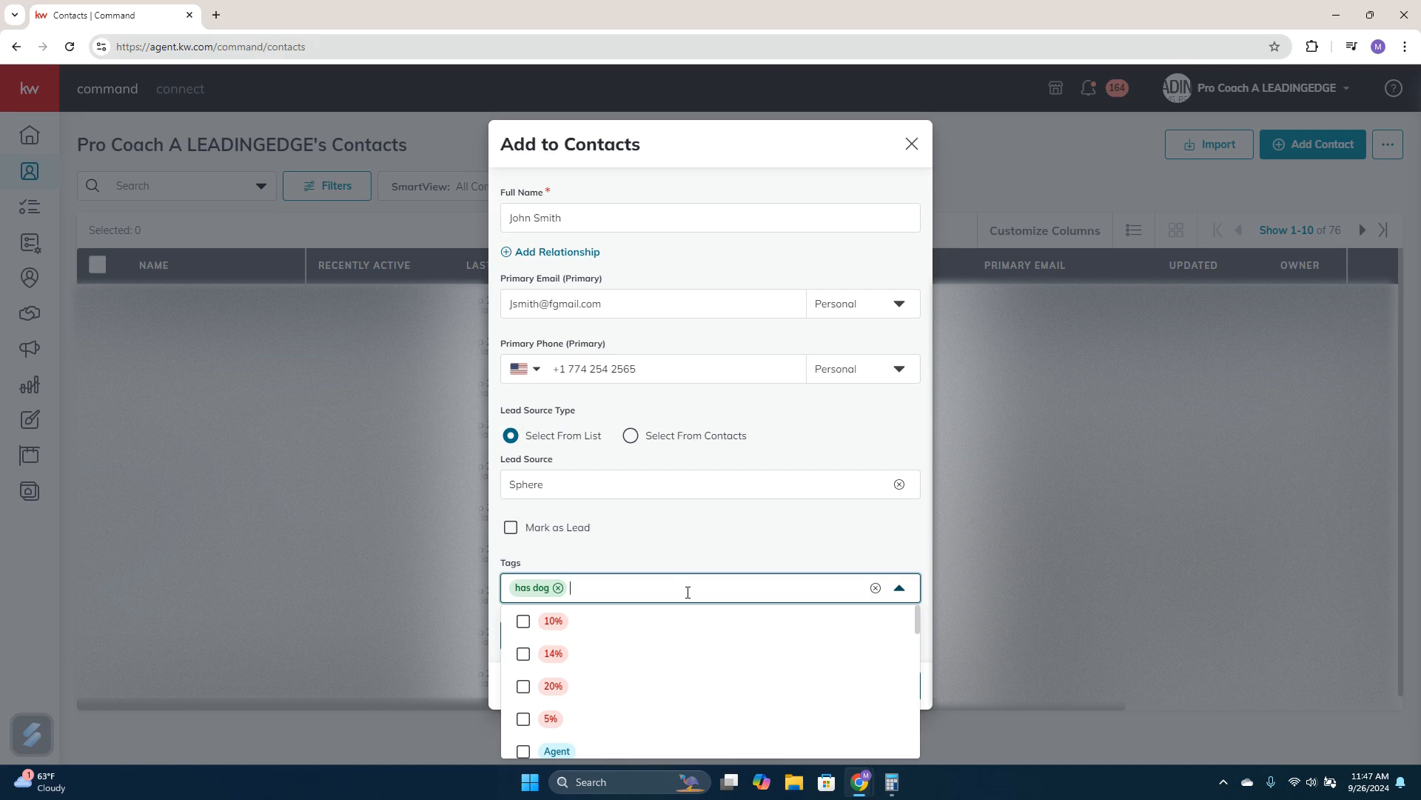
{"action": "left_click", "coordinate": [875, 588]}
{"action": "left_click", "coordinate": [861, 543]}
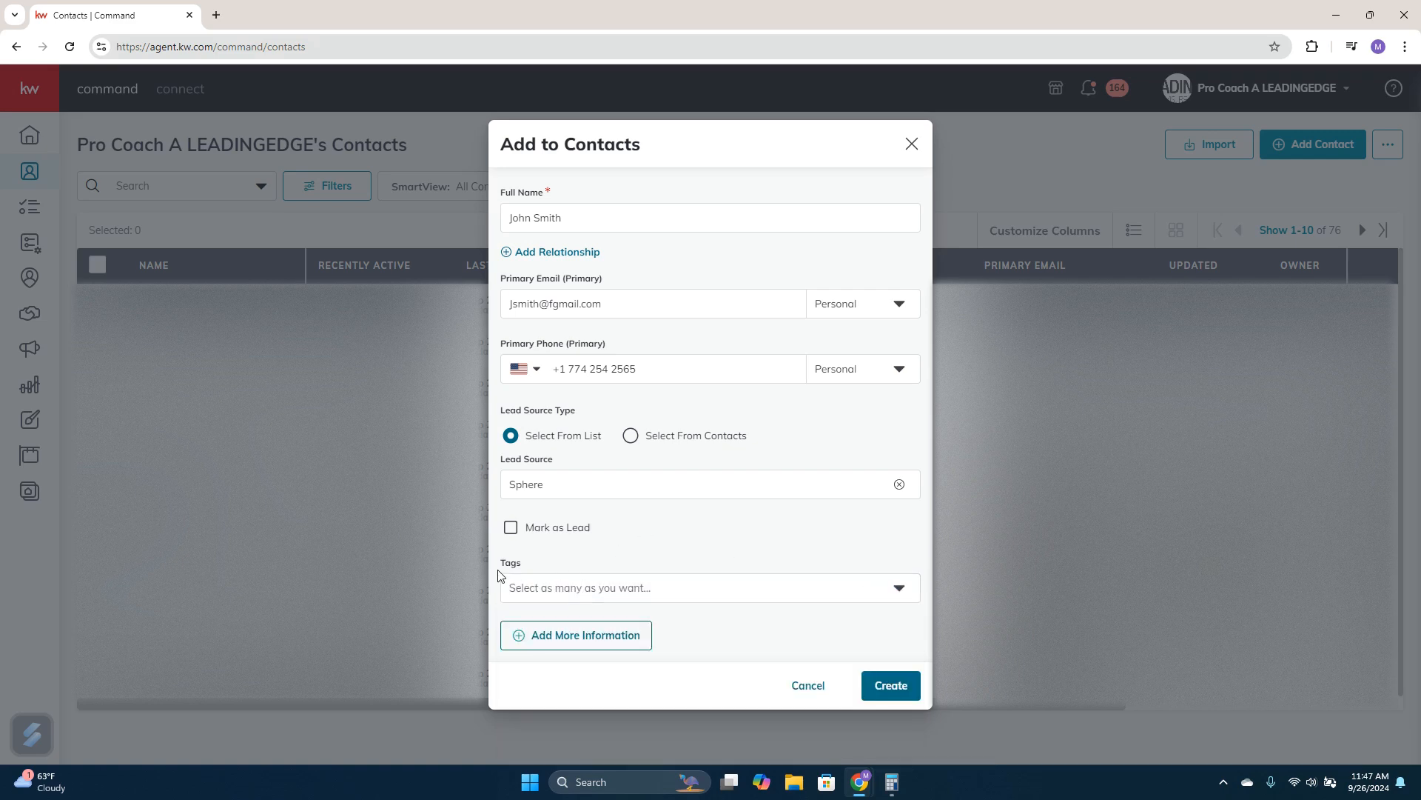
{"action": "left_click", "coordinate": [570, 637]}
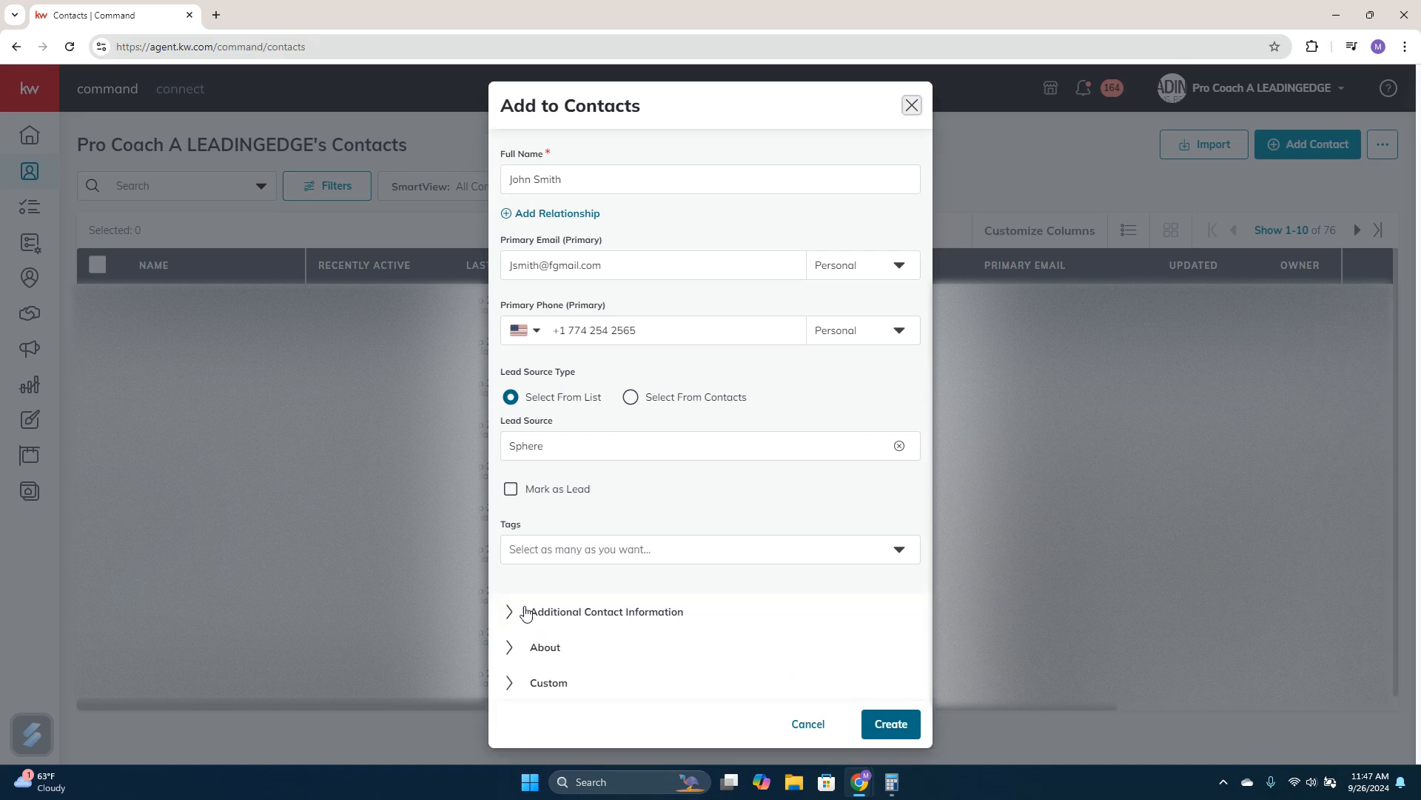
Expand the Additional Contact Information section and review its preferred contact method, email, phone, address and social profile fields
{"action": "left_click", "coordinate": [562, 621]}
{"action": "scroll", "coordinate": [592, 593], "scroll_direction": "down", "scroll_amount": 5}
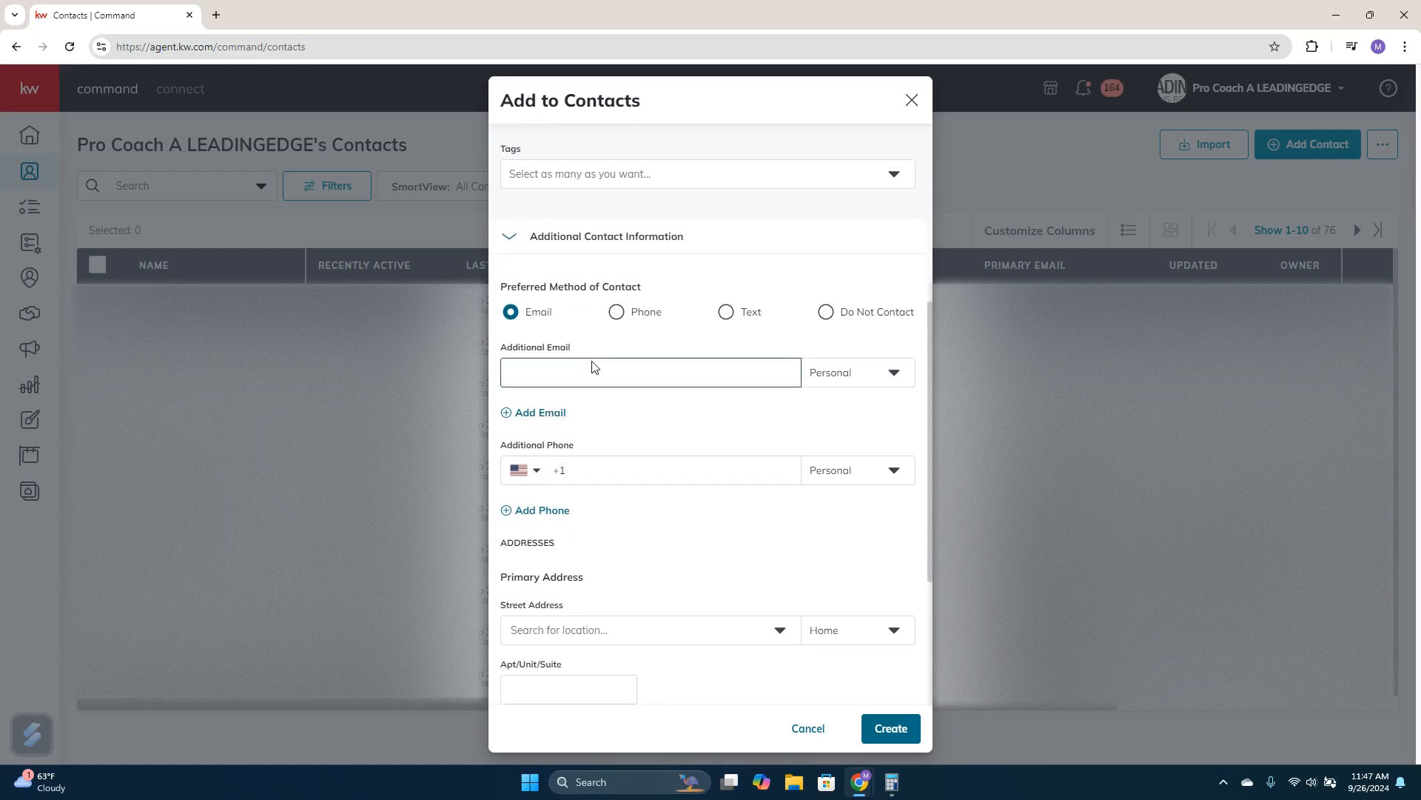
{"action": "scroll", "coordinate": [590, 368], "scroll_direction": "down", "scroll_amount": 2}
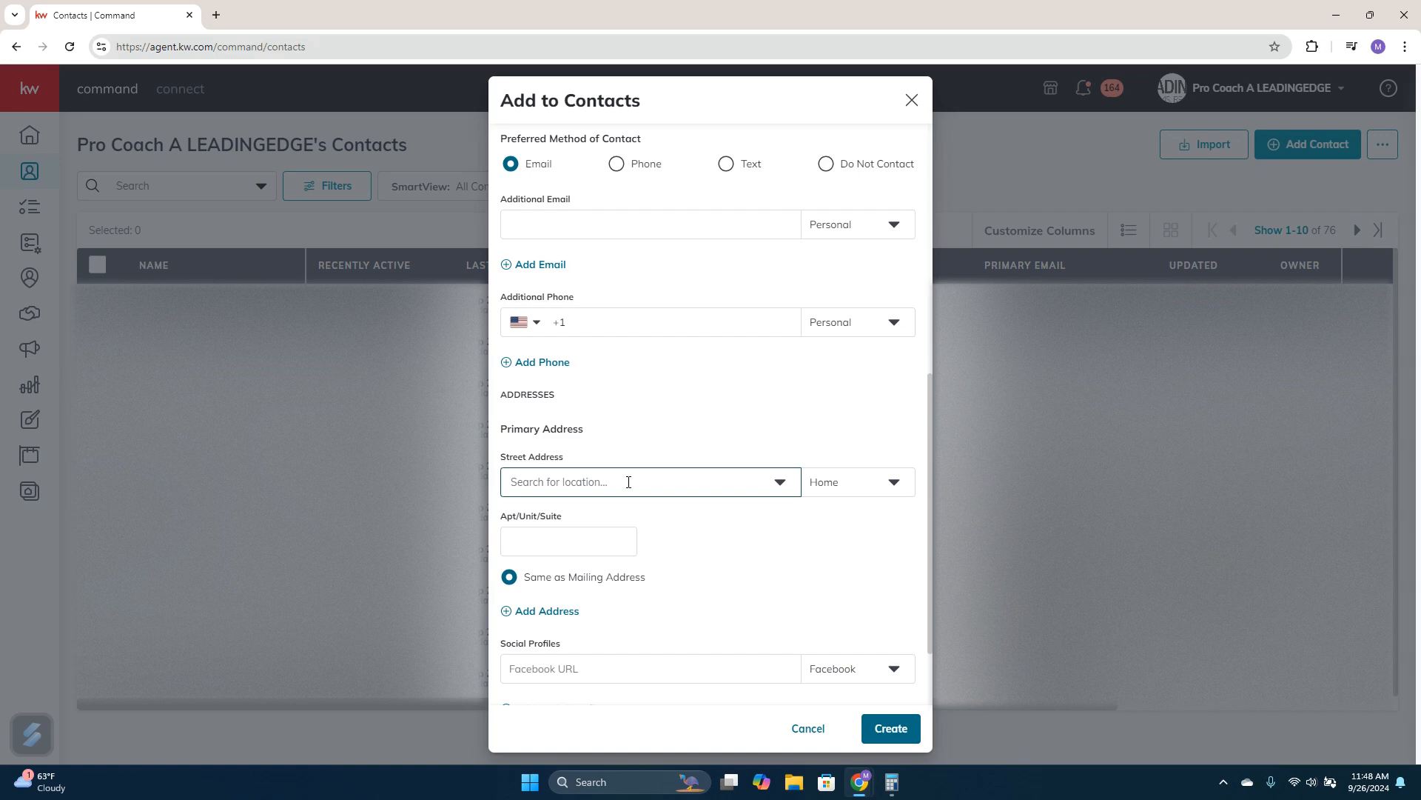
{"action": "scroll", "coordinate": [629, 482], "scroll_direction": "down", "scroll_amount": 2}
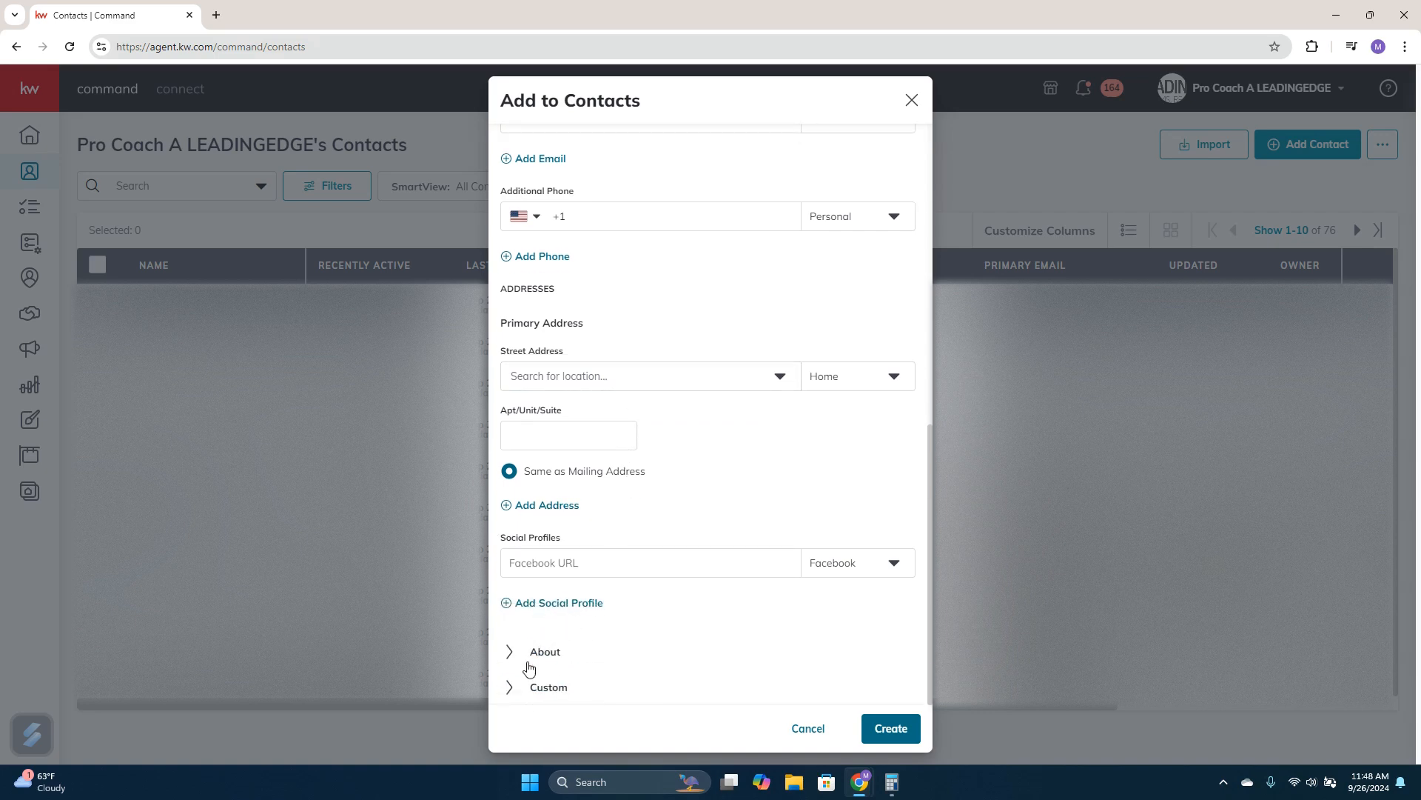
Expand the About section to review its legal name, description, birthday, home anniversary, relationship and company fields
{"action": "left_click", "coordinate": [541, 654]}
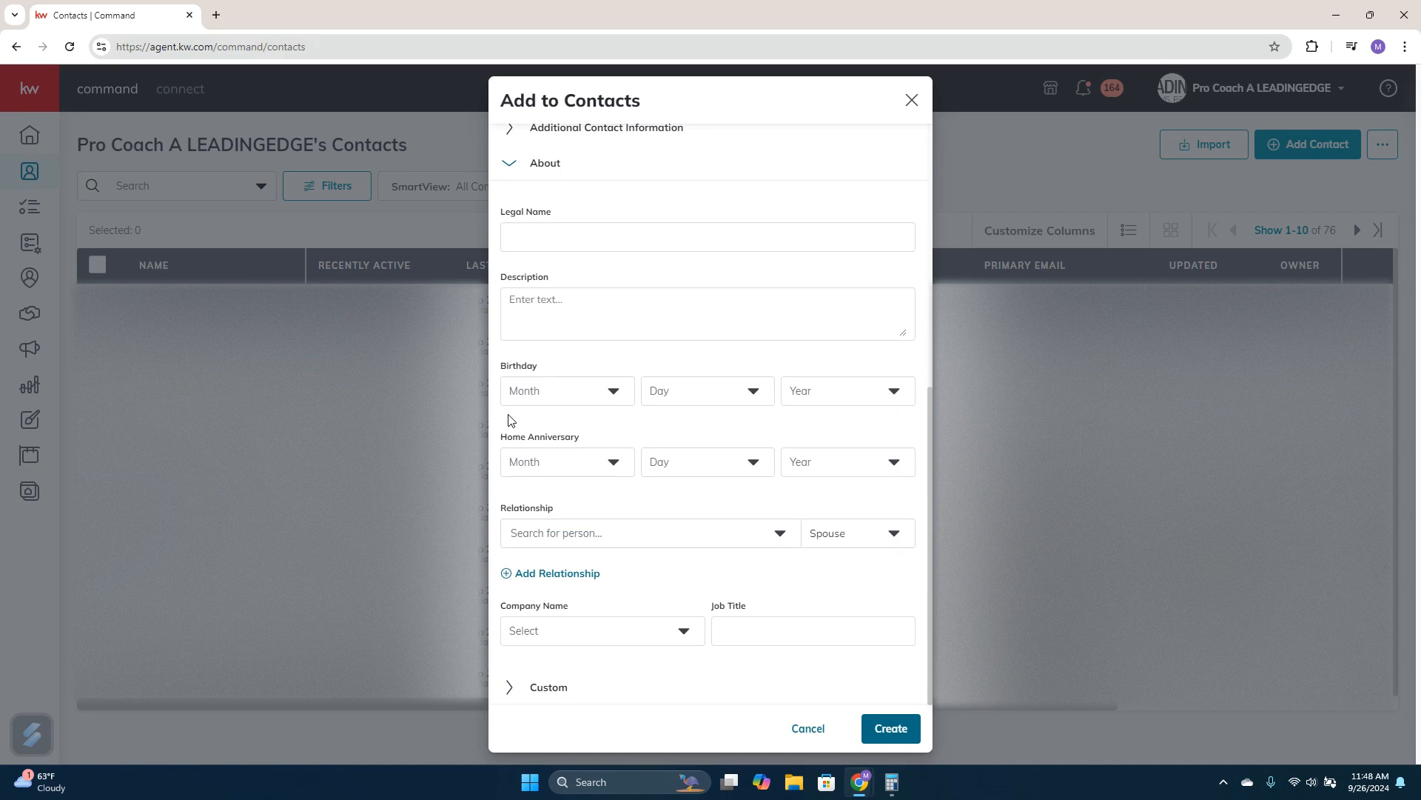
{"action": "scroll", "coordinate": [699, 498], "scroll_direction": "up", "scroll_amount": 4}
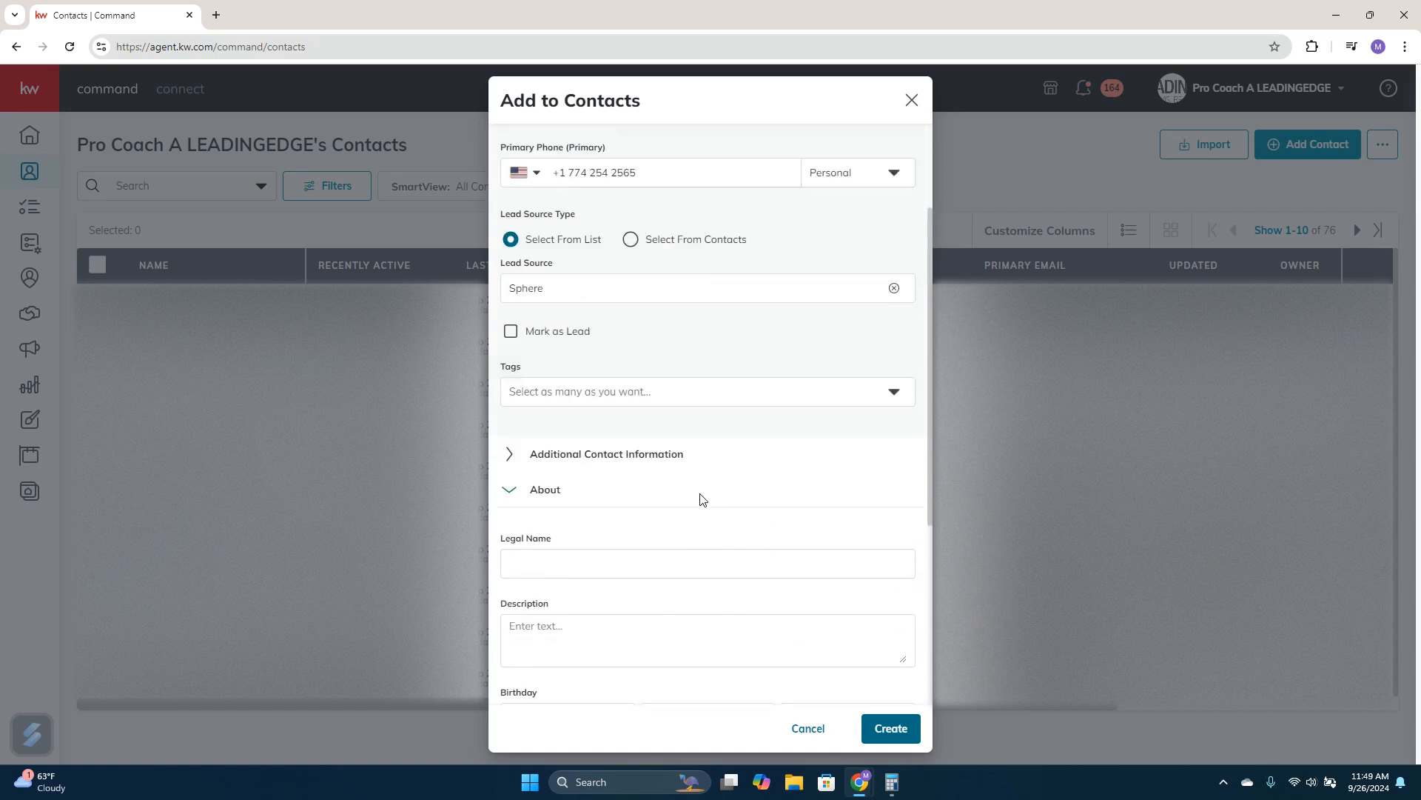
{"action": "scroll", "coordinate": [699, 499], "scroll_direction": "up", "scroll_amount": 2}
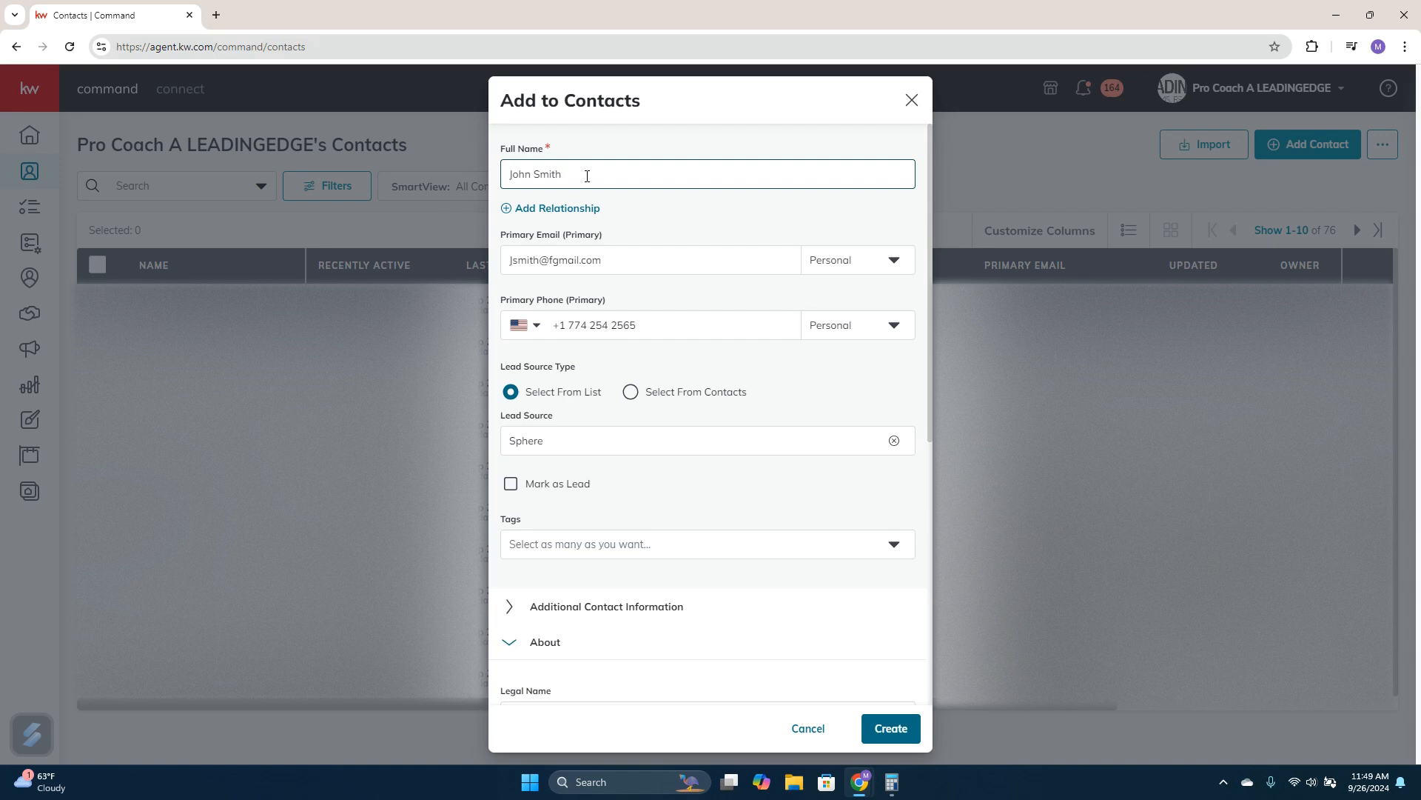
Review the new contact's basic details, checking the primary phone, lead source and tags fields
{"action": "left_click", "coordinate": [656, 337]}
{"action": "scroll", "coordinate": [657, 342], "scroll_direction": "down", "scroll_amount": 1}
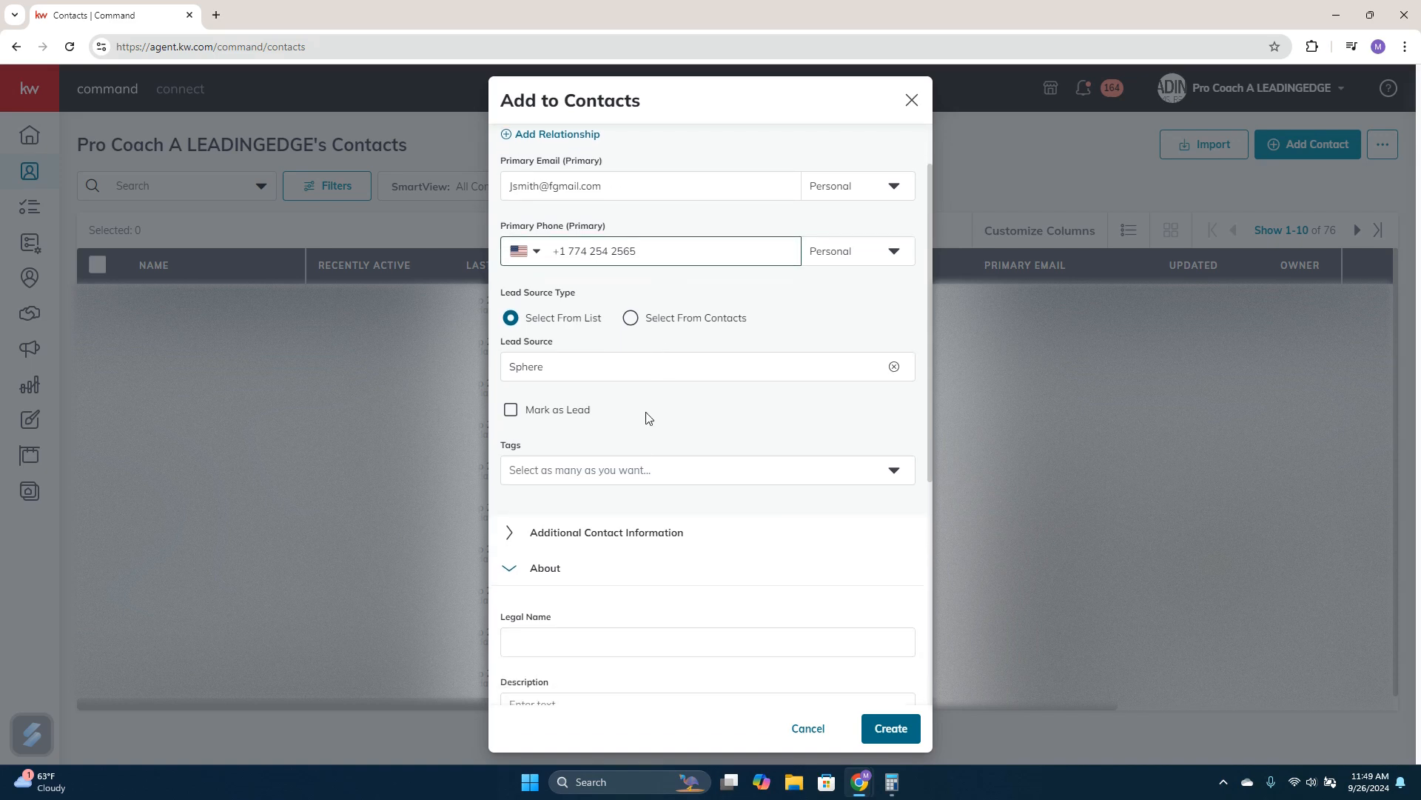
{"action": "left_click", "coordinate": [660, 469]}
{"action": "left_click", "coordinate": [560, 464]}
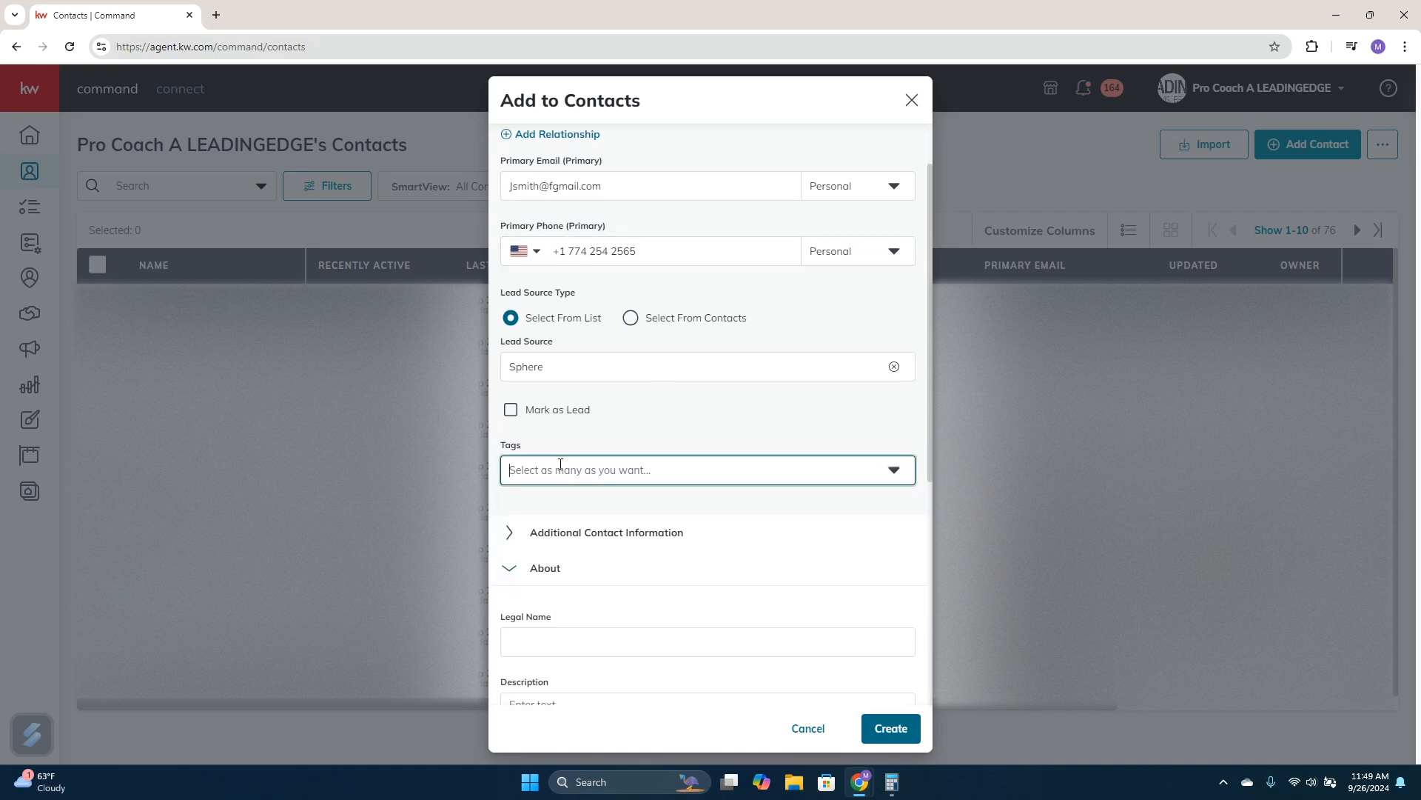